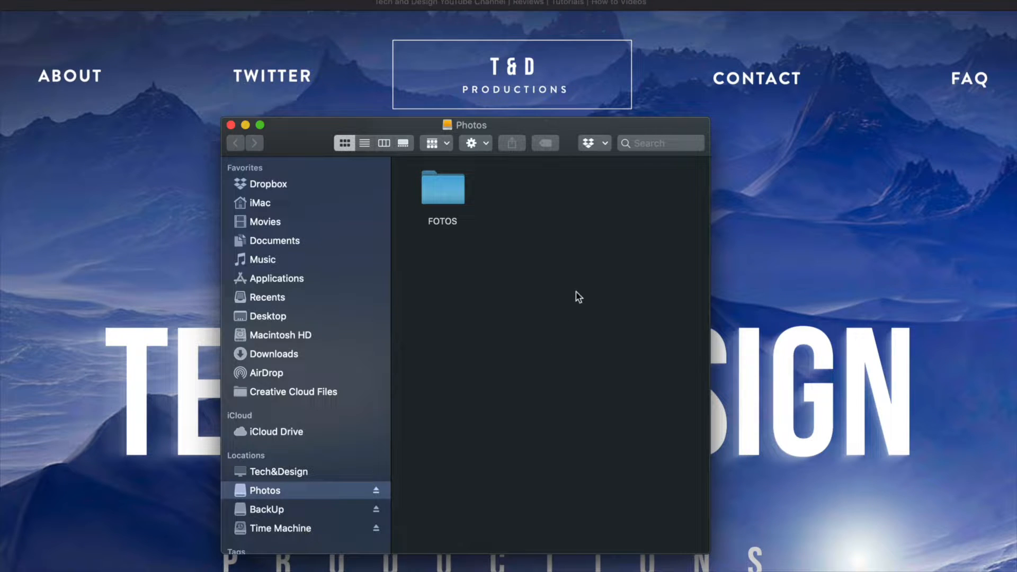
# Open the PROFESSIONAL PHOTOS folder inside FOTOS on the Photos drive.
pyautogui.moveTo(576, 128); pyautogui.dragTo(568, 91)
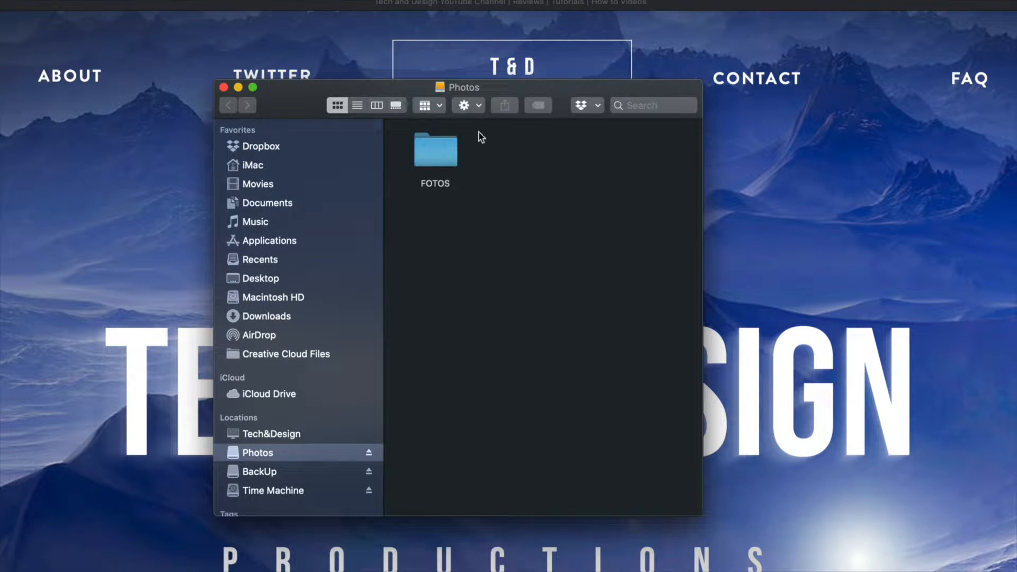
pyautogui.click(450, 142)
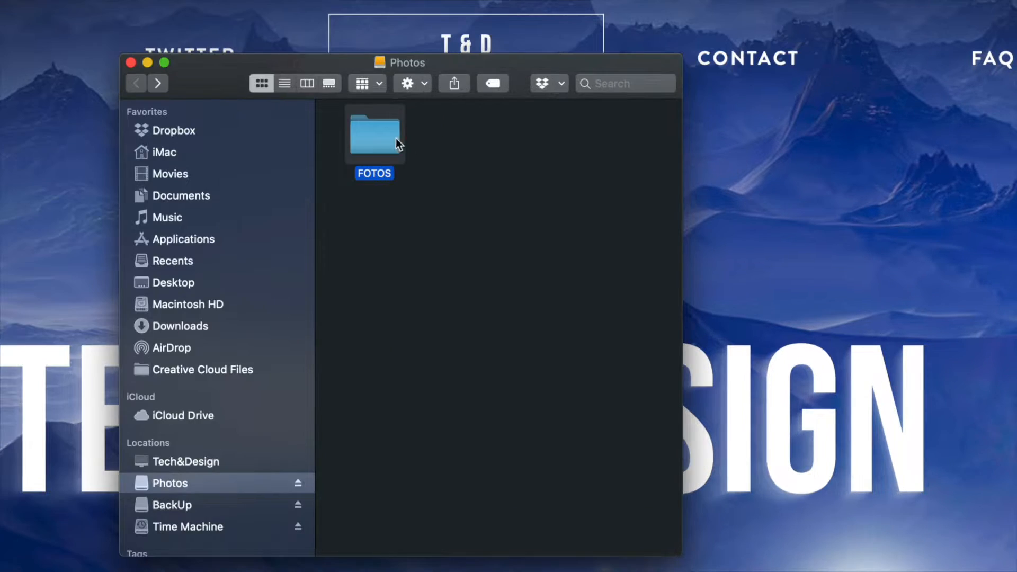
pyautogui.doubleClick(374, 137)
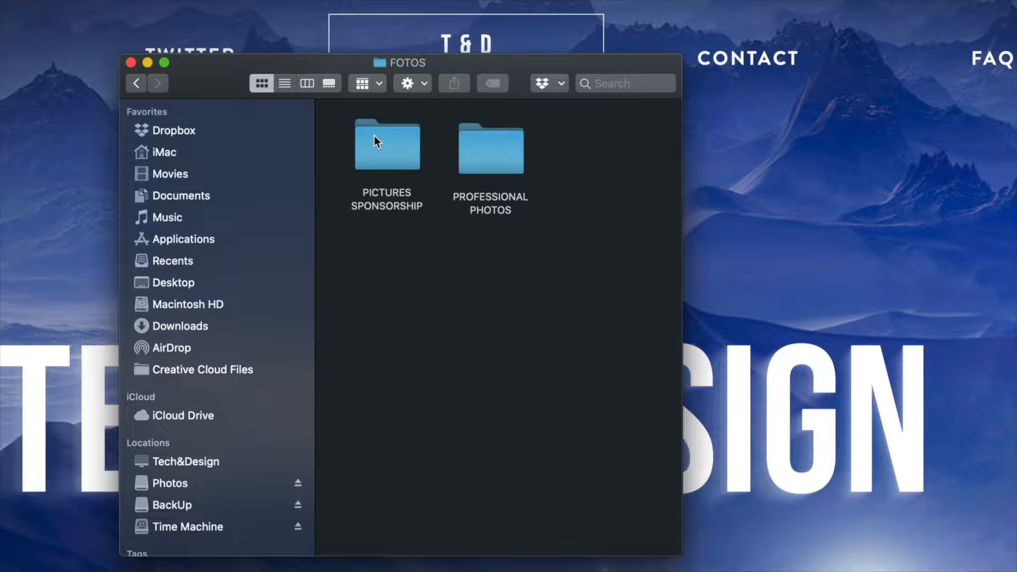
pyautogui.doubleClick(478, 153)
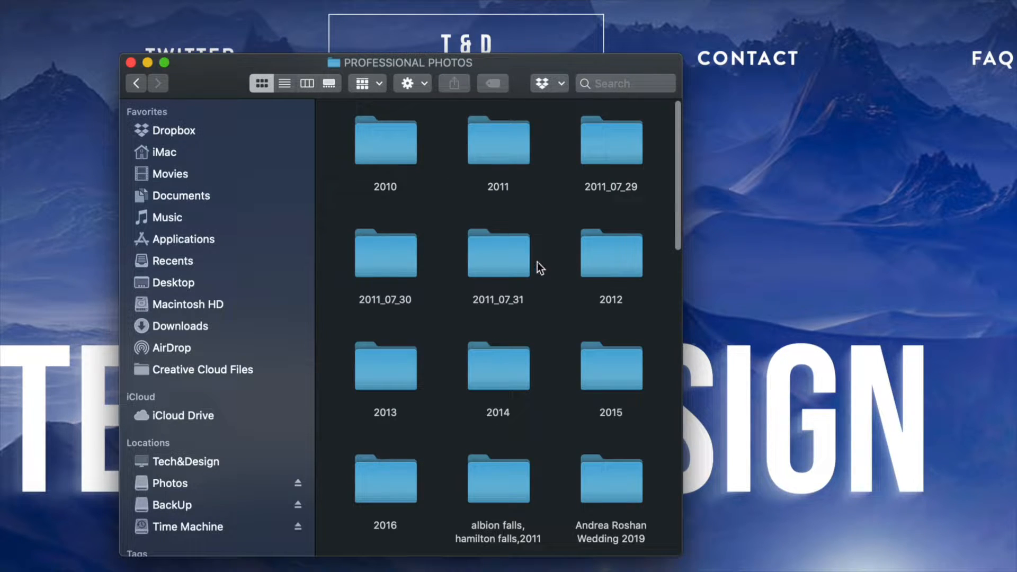
# Move IMG_1666.CR2 from the PROFESSIONAL PHOTOS folder to the Trash.
pyautogui.scroll(-15, 537, 262)
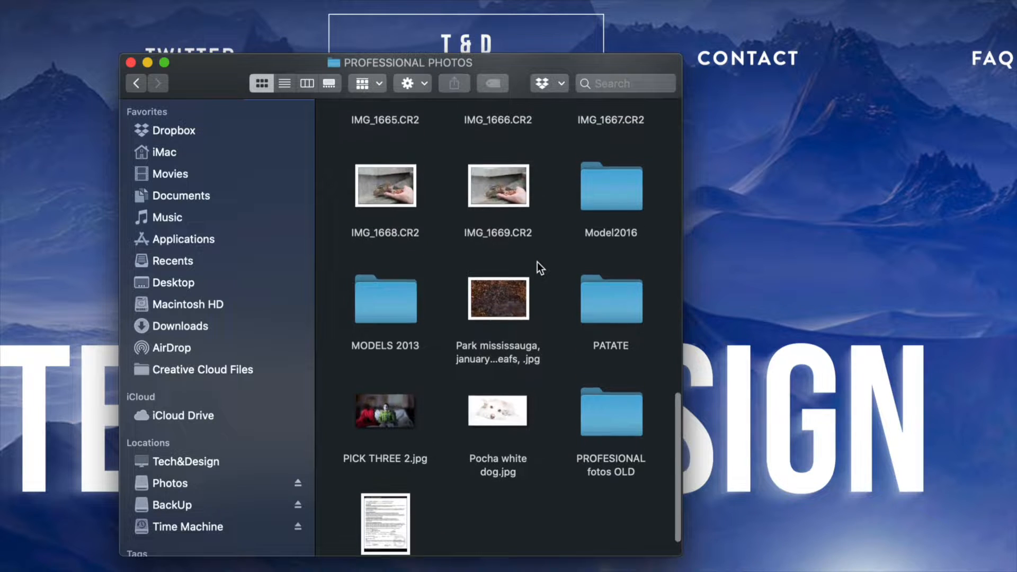
pyautogui.scroll(4, 537, 261)
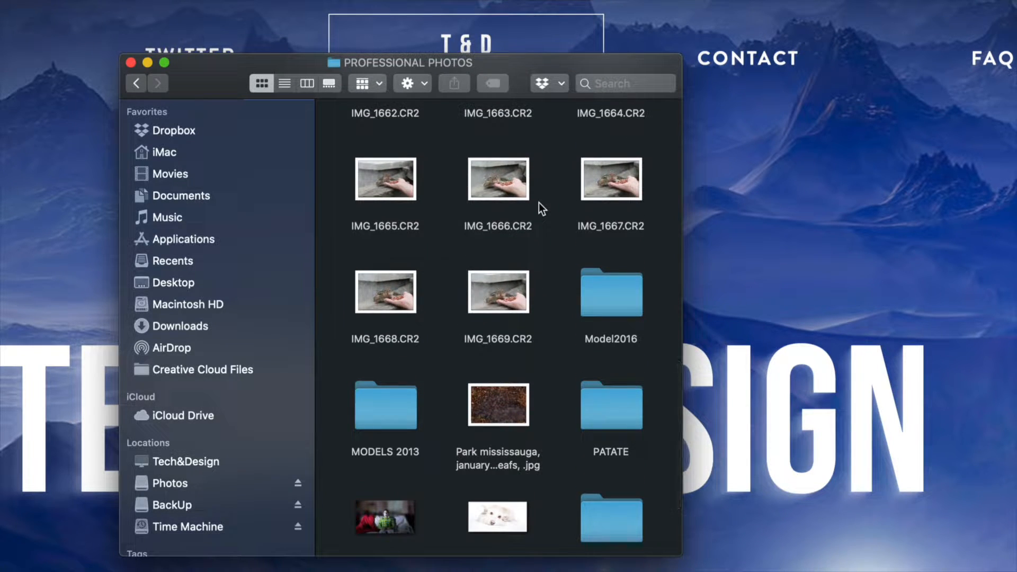
pyautogui.click(506, 182)
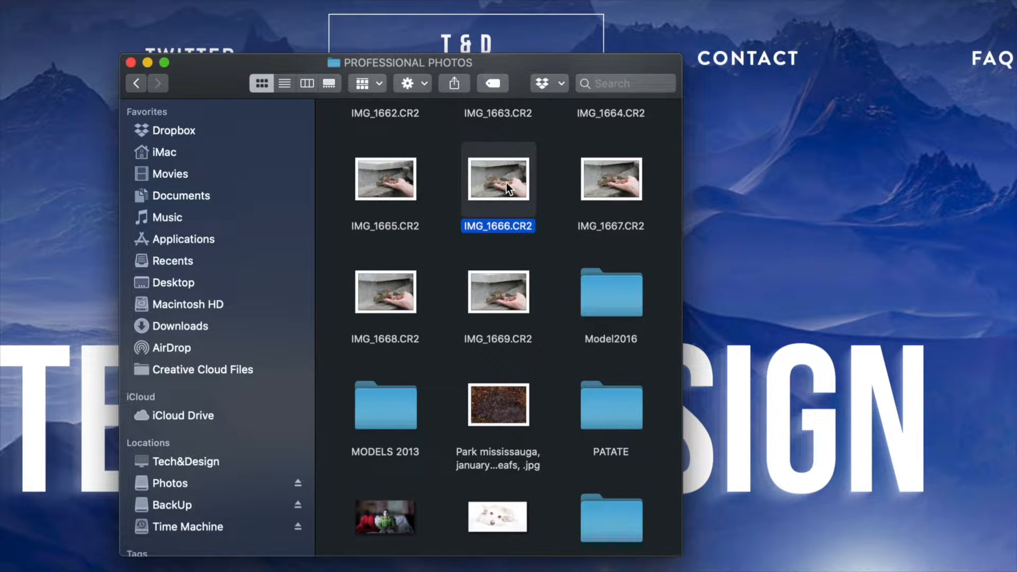
pyautogui.rightClick(507, 182)
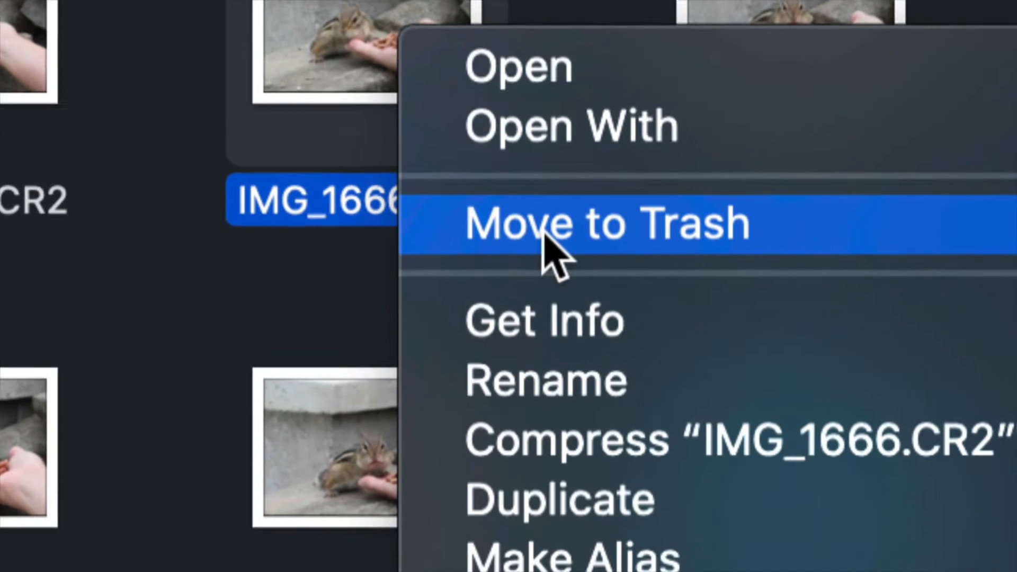
pyautogui.click(513, 239)
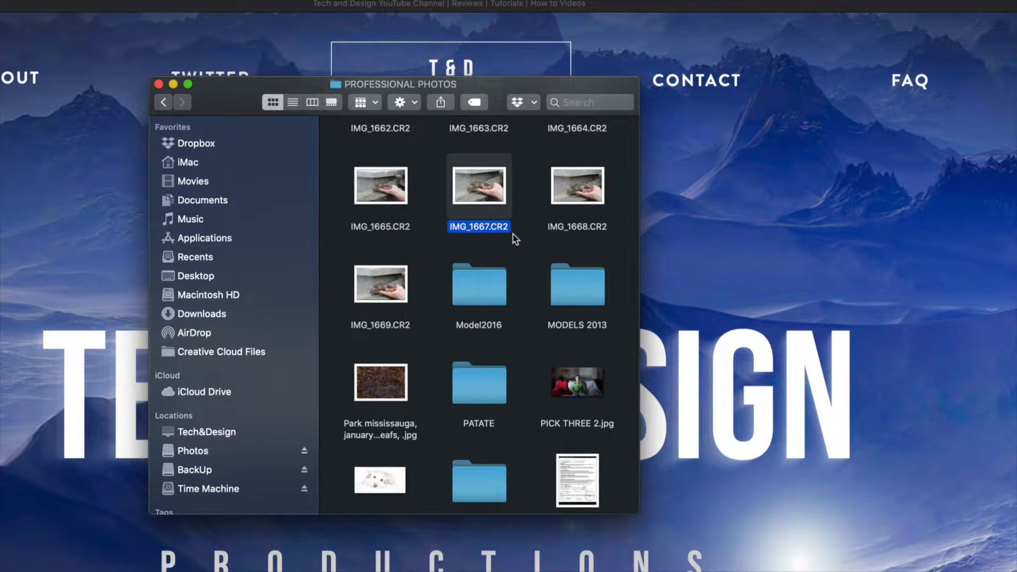
# Move the file "SelfPortrait Ac model Release.jpg" at the end of the folder to the Trash.
pyautogui.scroll(-2, 522, 273)
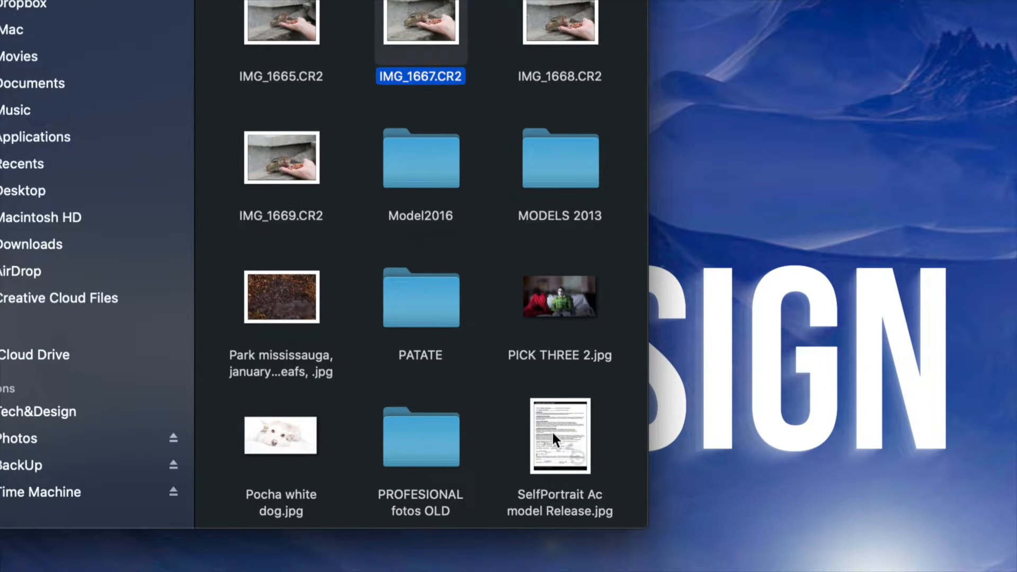
pyautogui.click(552, 430)
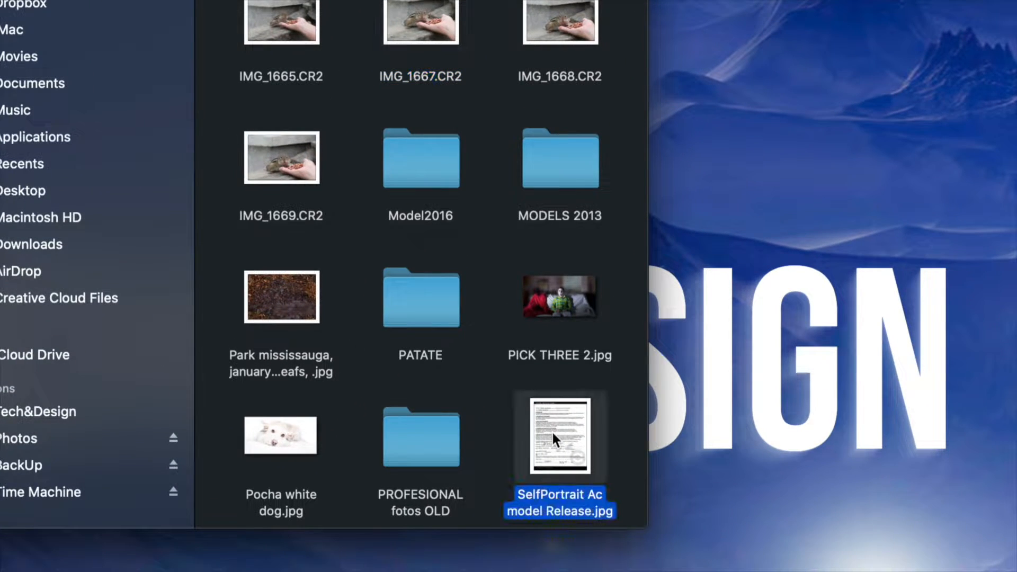
pyautogui.press('super+BackSpace')
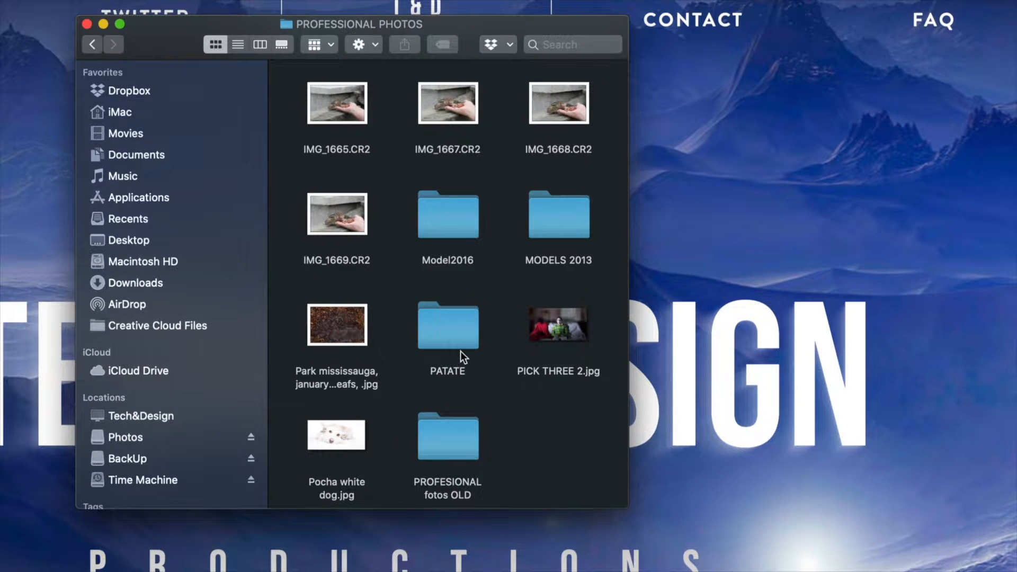
# In the "albion falls, hamilton falls,2011" folder, move the block of six photos spanning IMG_1120.jpg, IMG_1121.CR2, IMG_1123.jpg and IMG_1124.CR2 to the Trash.
pyautogui.scroll(10, 460, 352)
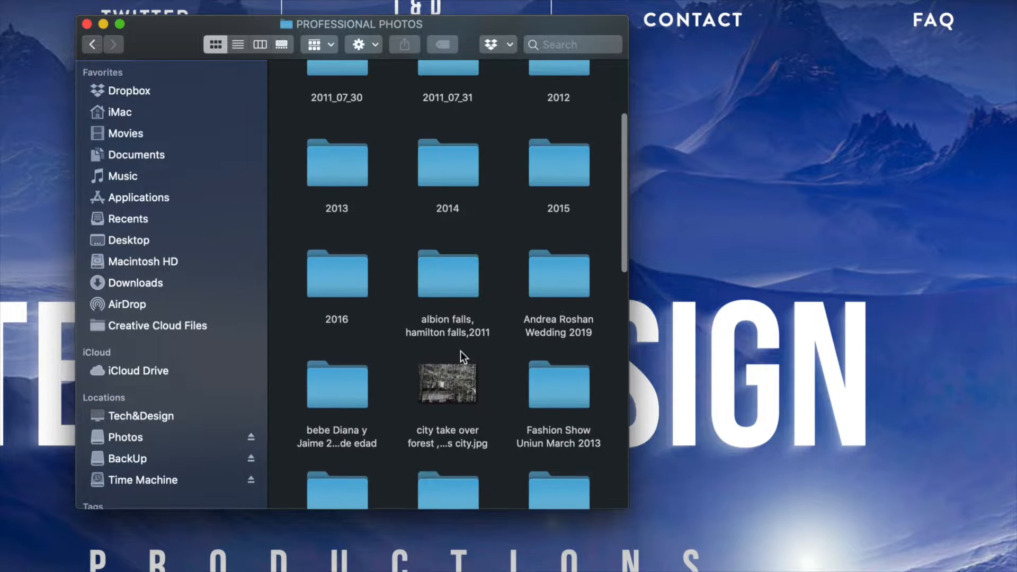
pyautogui.doubleClick(462, 280)
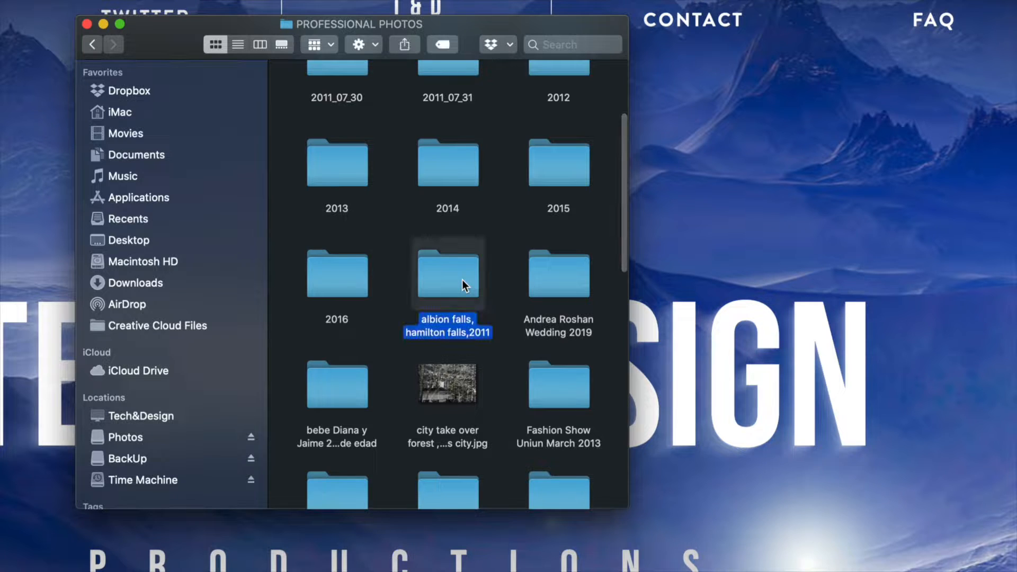
pyautogui.click(459, 200)
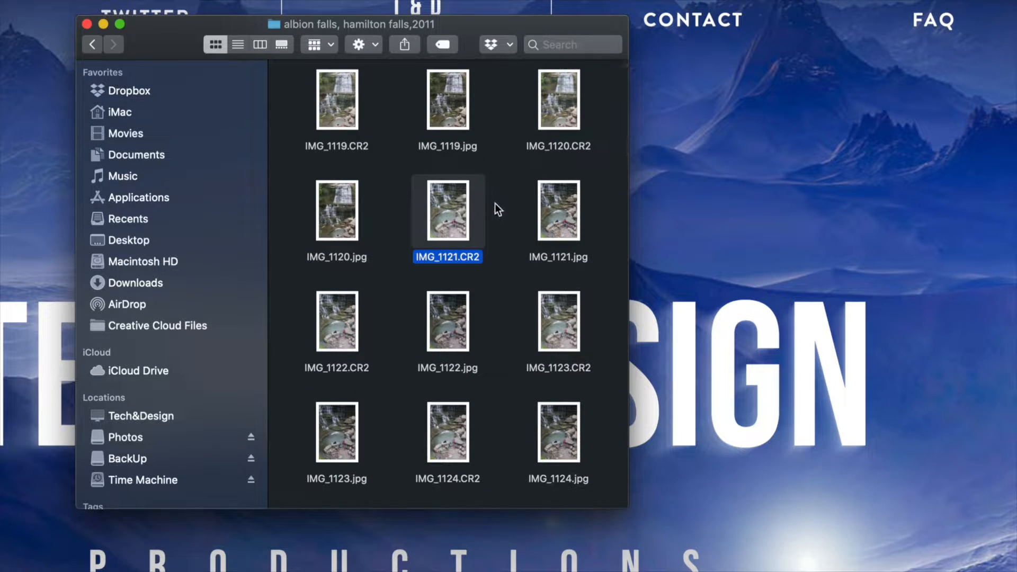
pyautogui.moveTo(509, 178); pyautogui.dragTo(297, 471)
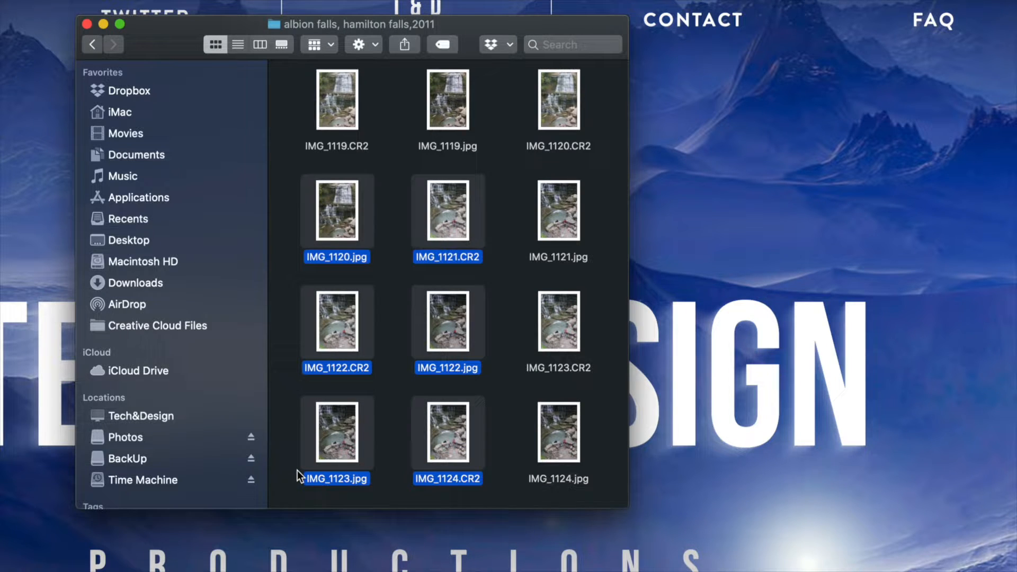
pyautogui.press('super+BackSpace')
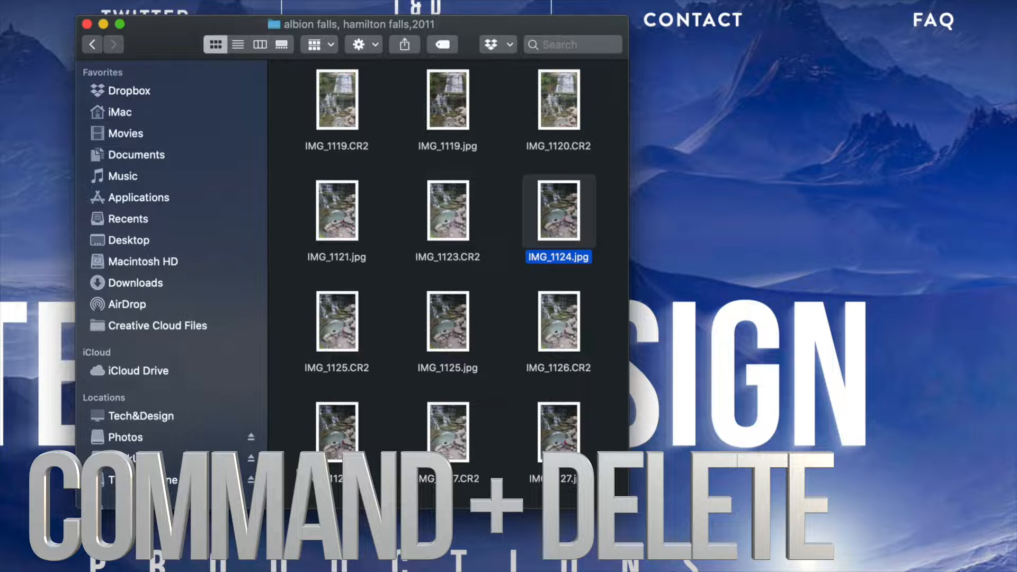
# Move another block of six photos, starting with IMG_1121.jpg and IMG_1123.CR2 in the first two columns, to the Trash.
pyautogui.moveTo(490, 199); pyautogui.dragTo(316, 441)
pyautogui.rightClick(326, 440)
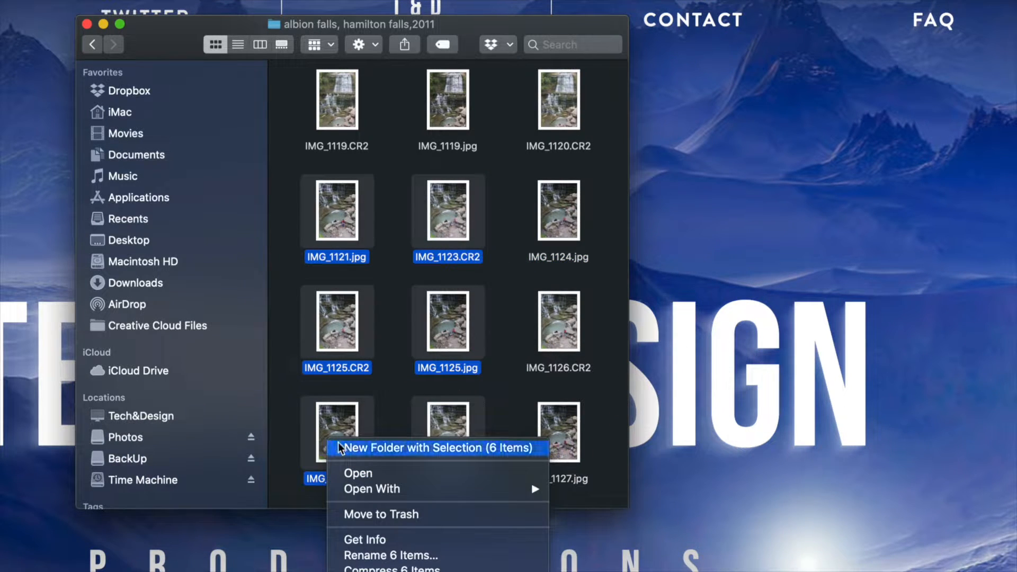
pyautogui.moveTo(434, 488)
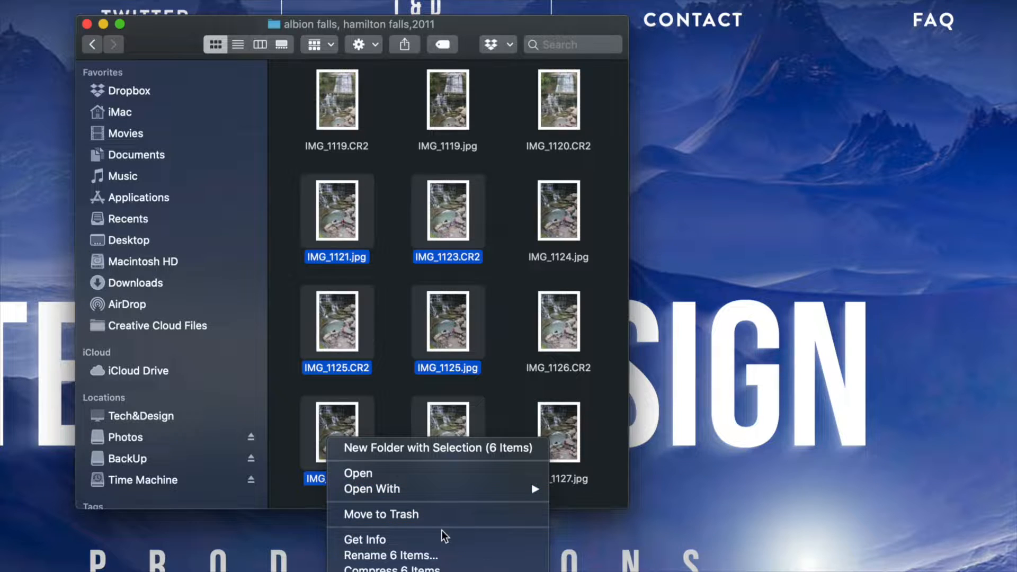
pyautogui.click(375, 514)
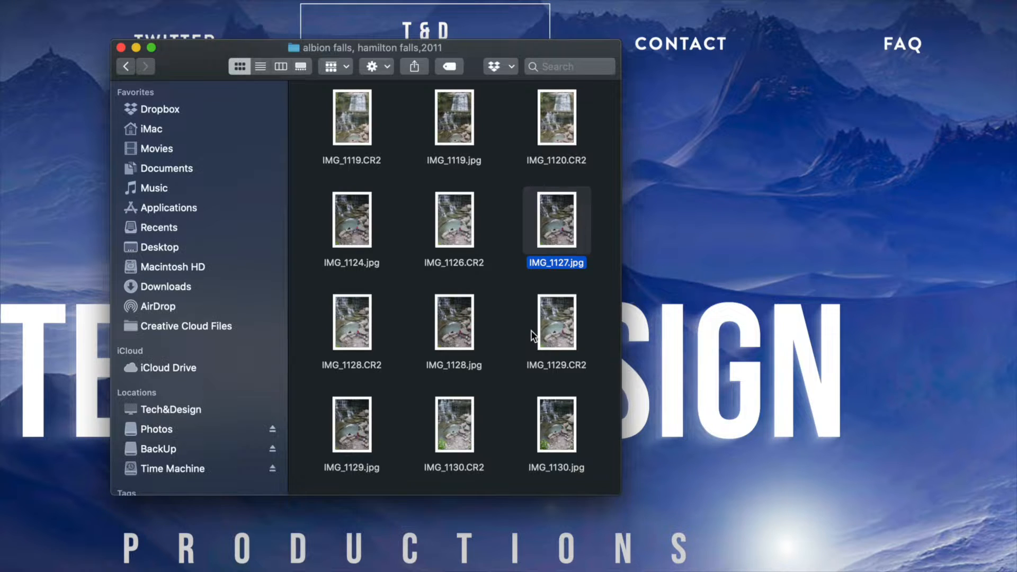
# Return to the top level of the Photos drive and move the whole FOTOS folder to the Trash.
pyautogui.click(129, 64)
pyautogui.click(129, 65)
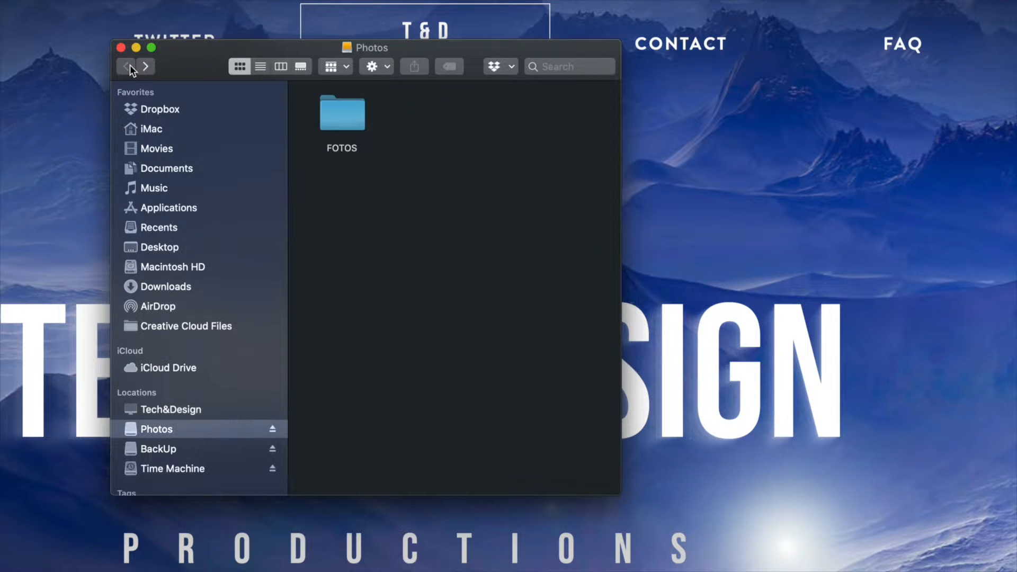
pyautogui.click(351, 122)
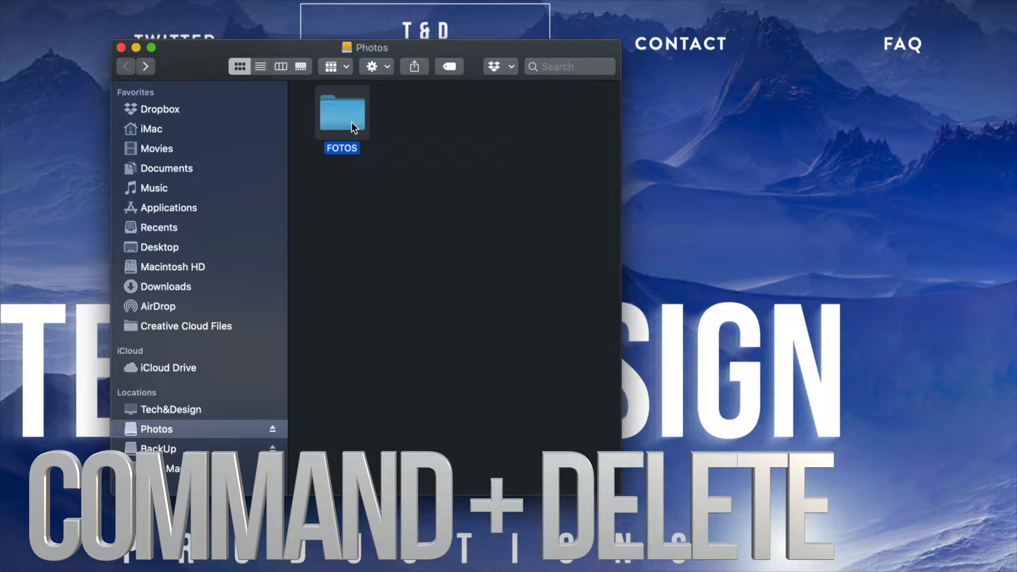
pyautogui.press('super+BackSpace')
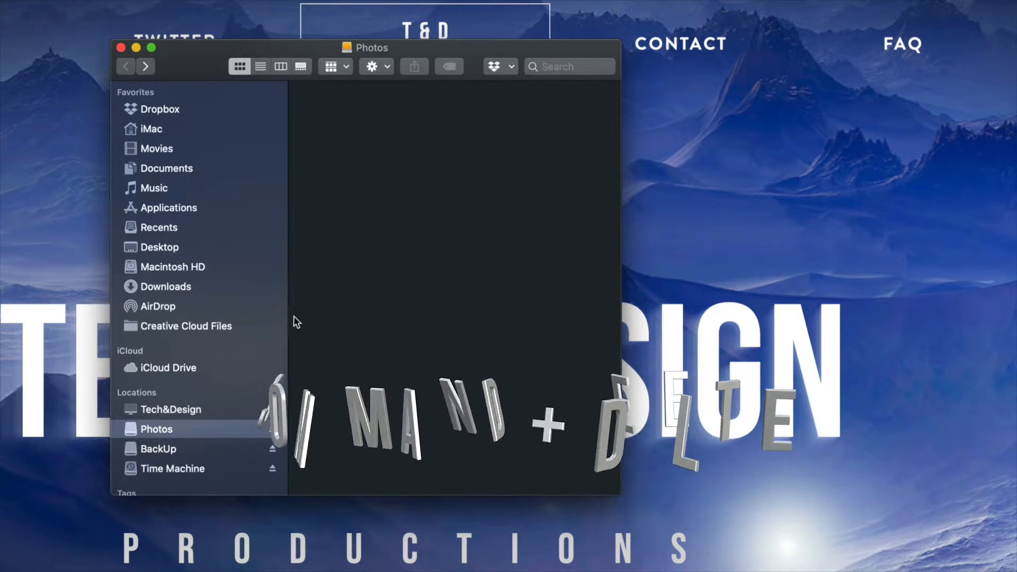
# Open the BackUp drive and move Estratificada.doc to the Trash.
pyautogui.click(167, 450)
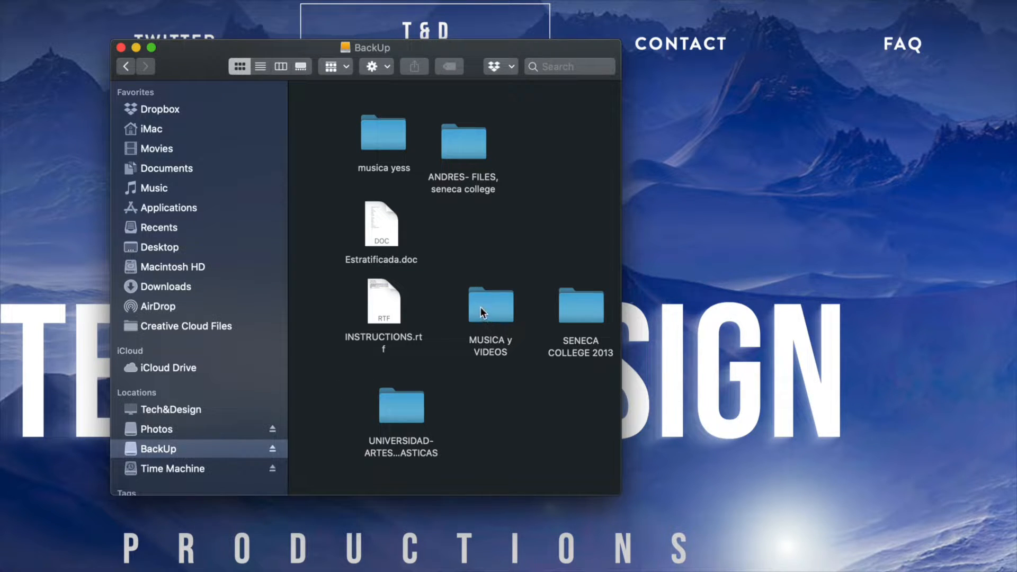
pyautogui.click(382, 216)
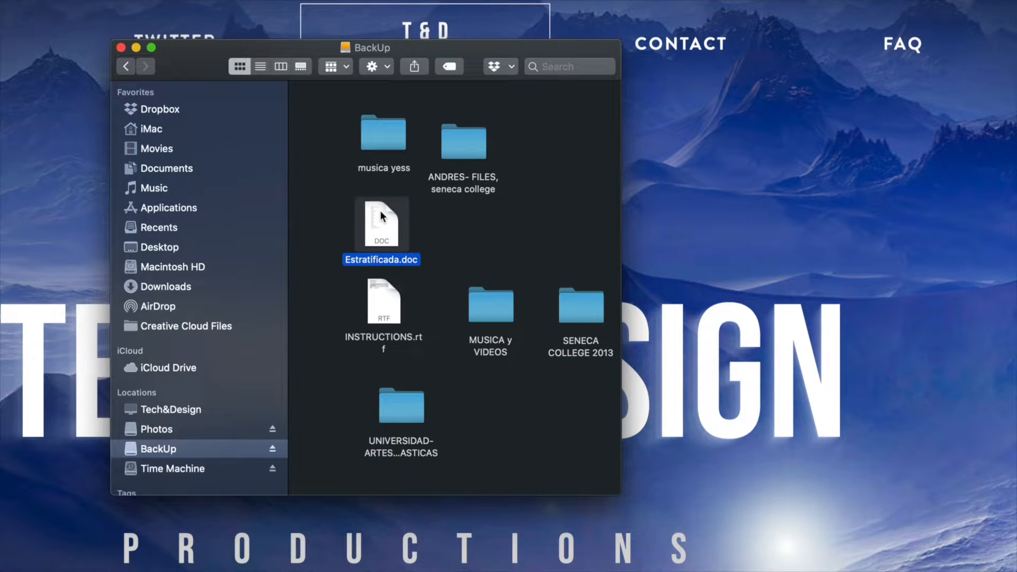
pyautogui.press('super+BackSpace')
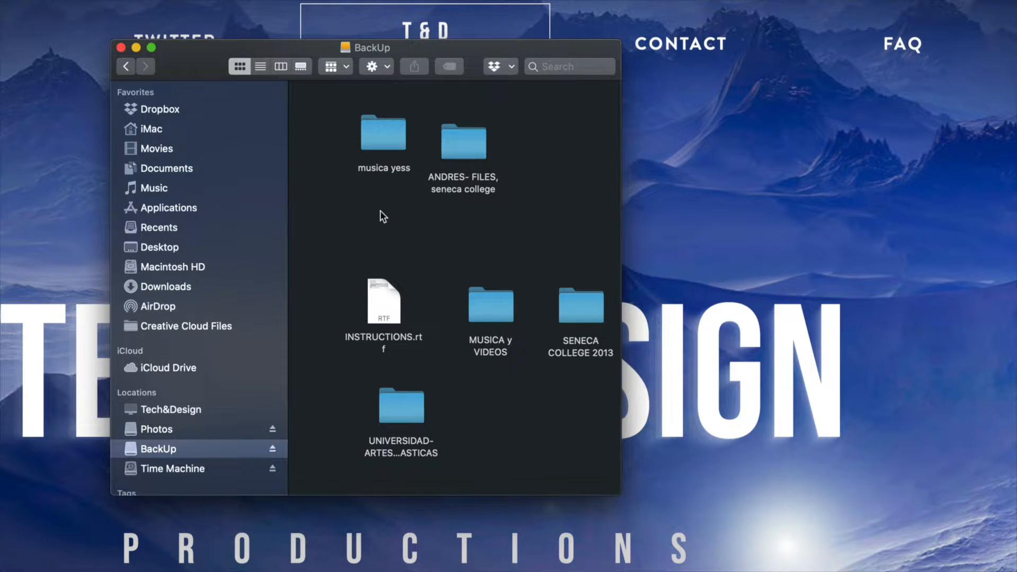
# Move the "MUSICA y VIDEOS" folder on the BackUp drive to the Trash.
pyautogui.click(490, 297)
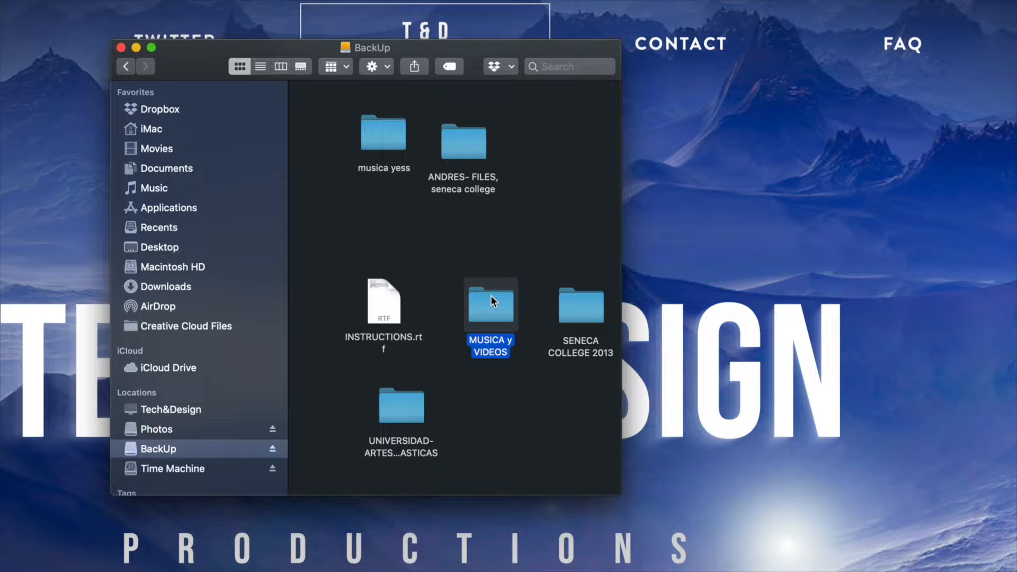
pyautogui.rightClick(492, 295)
pyautogui.click(552, 330)
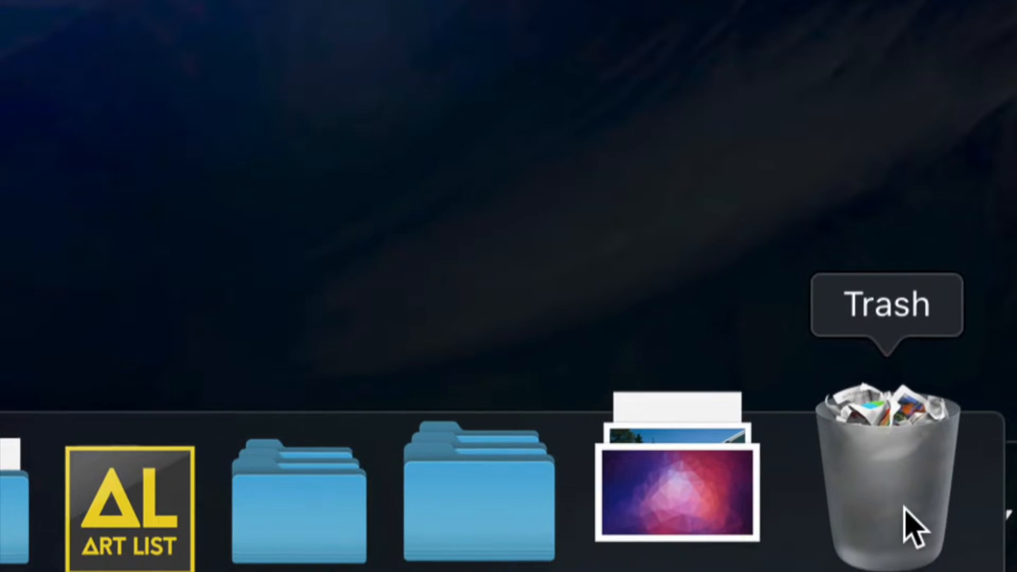
# Empty the Trash and confirm permanently erasing its items.
pyautogui.rightClick(910, 527)
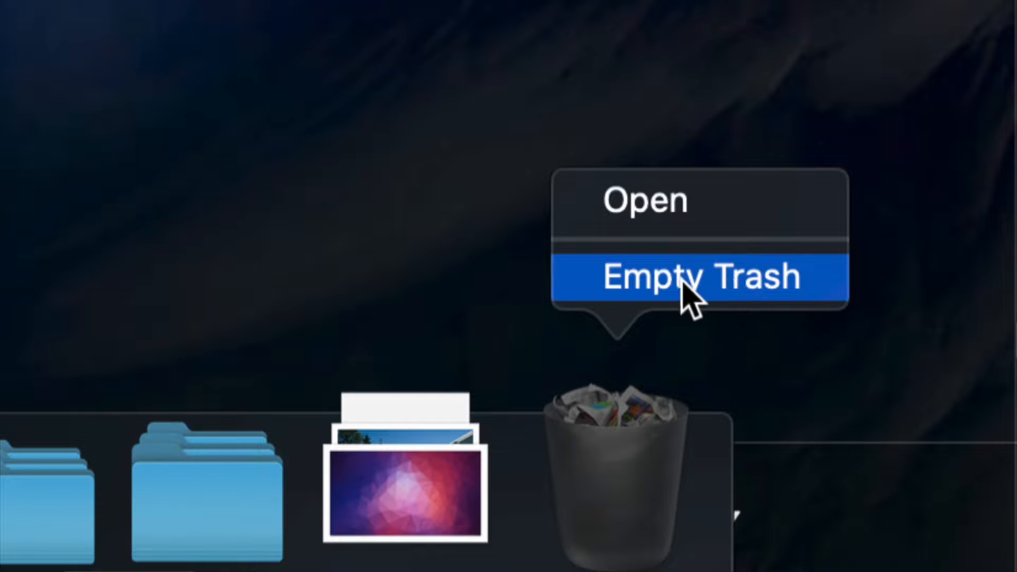
pyautogui.click(661, 288)
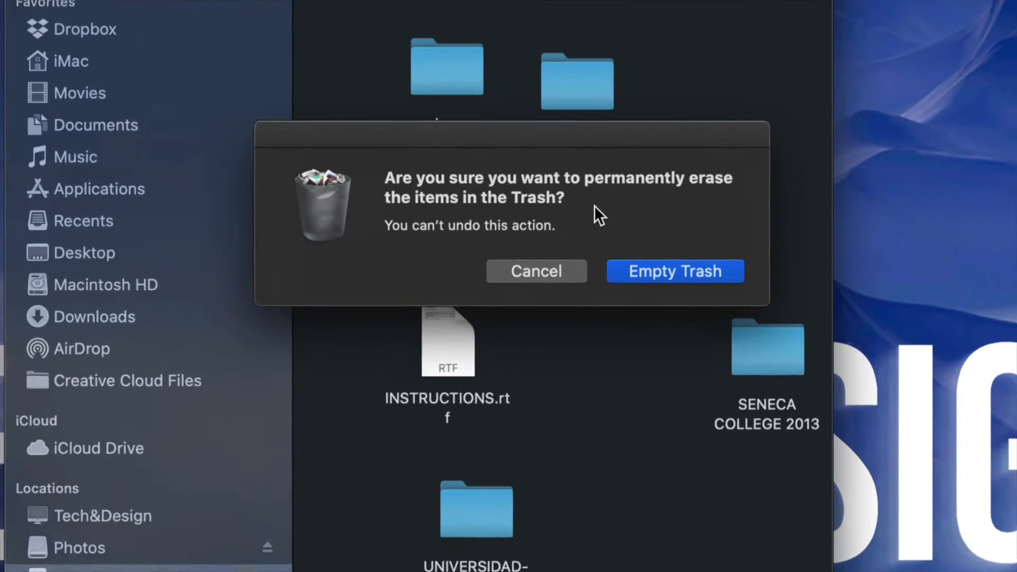
pyautogui.click(658, 258)
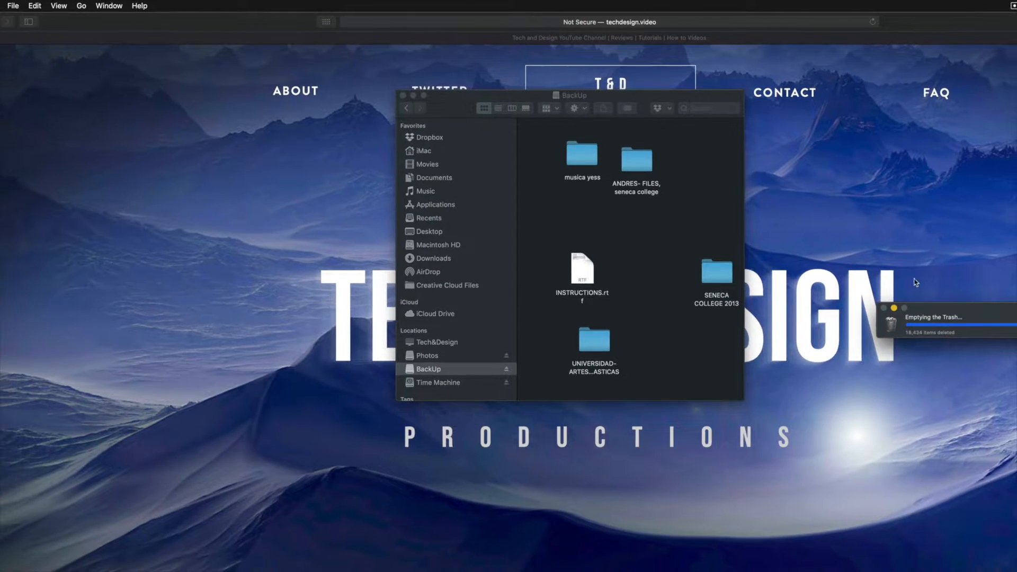
pyautogui.click(919, 303)
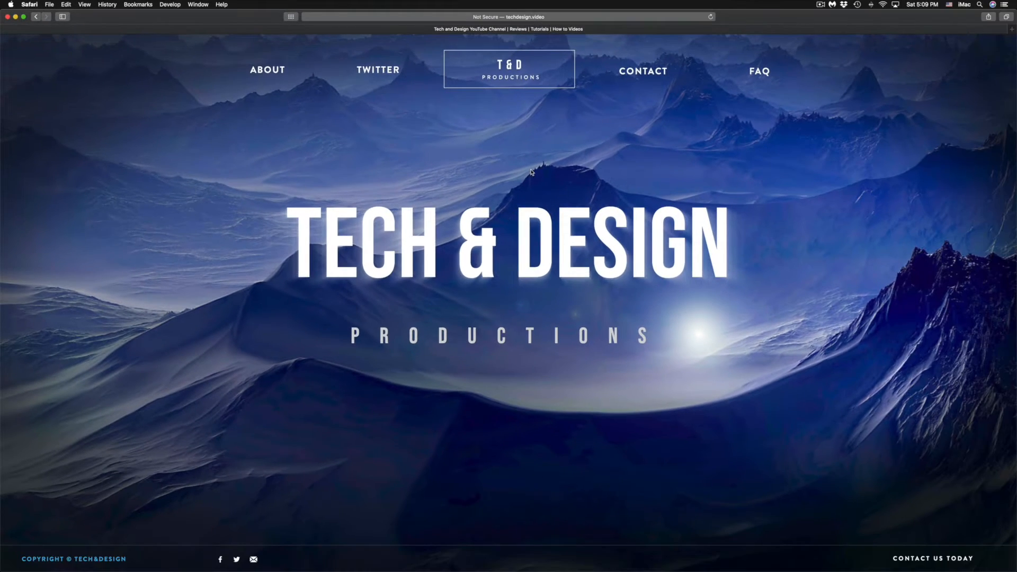
# Switch back to Finder and reposition the BackUp drive's window in front of the web page.
pyautogui.press('super+Tab')
pyautogui.moveTo(399, 78); pyautogui.dragTo(396, 164)
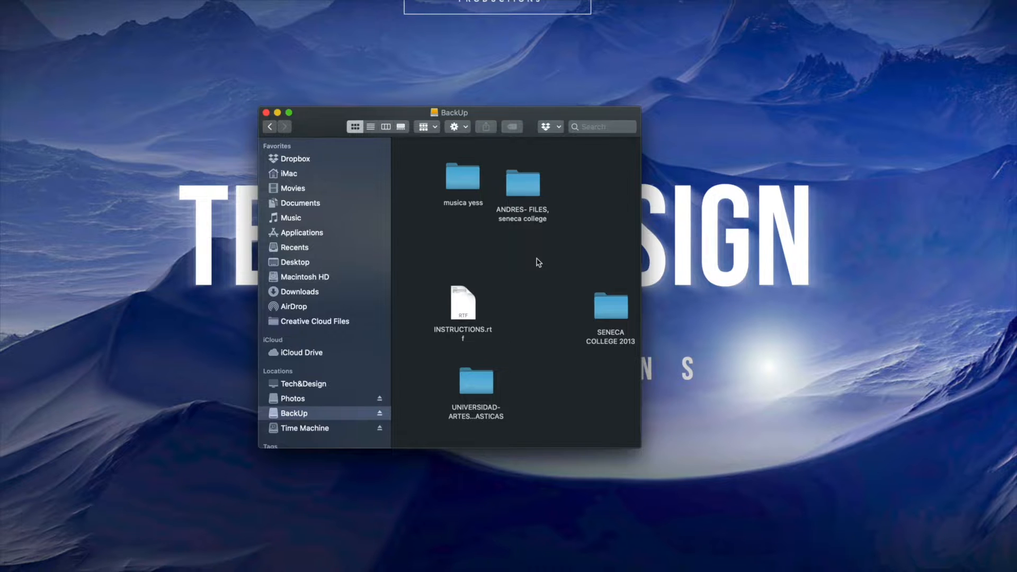
pyautogui.rightClick(538, 261)
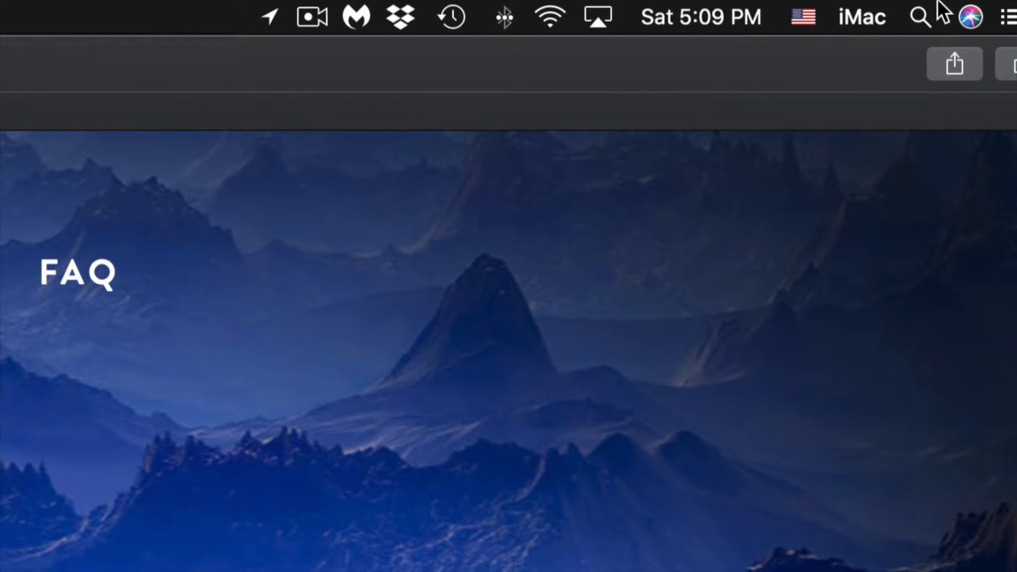
# Search Spotlight for "disk", open Disk Utility and reposition its window over the web page.
pyautogui.click(895, 51)
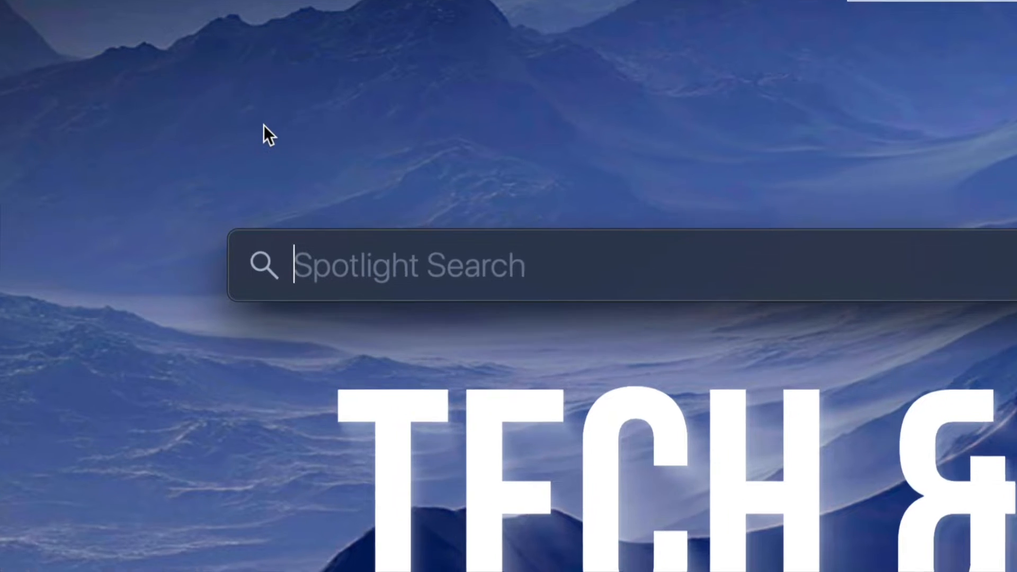
pyautogui.write('disk')
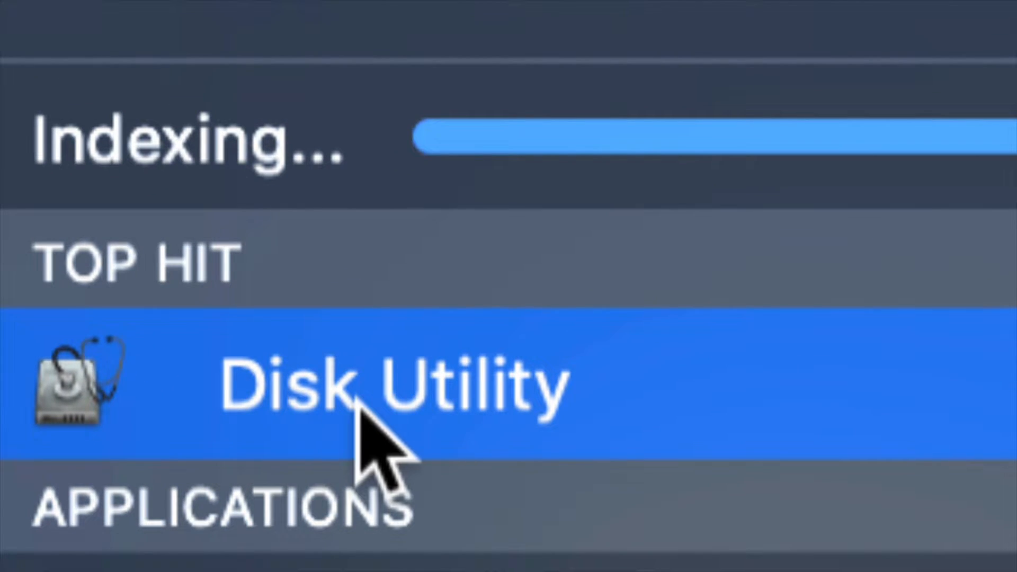
pyautogui.click(356, 403)
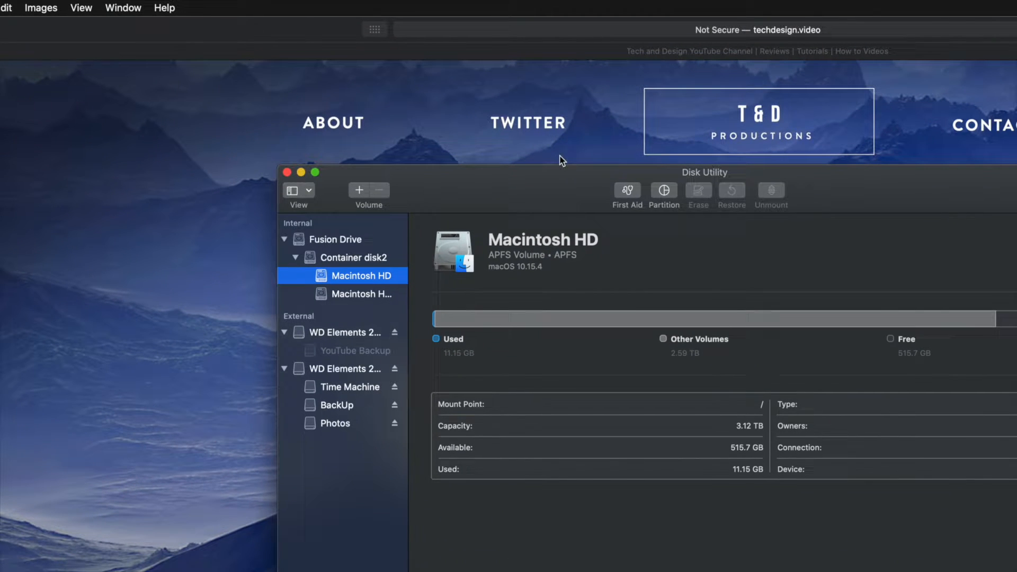
pyautogui.moveTo(561, 159); pyautogui.dragTo(380, 86)
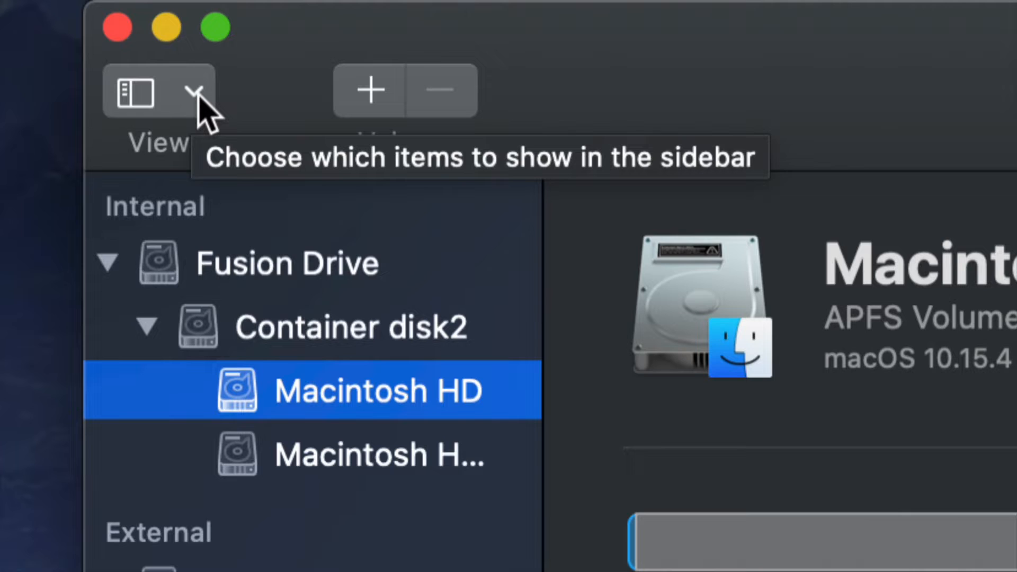
# Switch the sidebar to show only volumes, and return it to showing all devices.
pyautogui.click(195, 93)
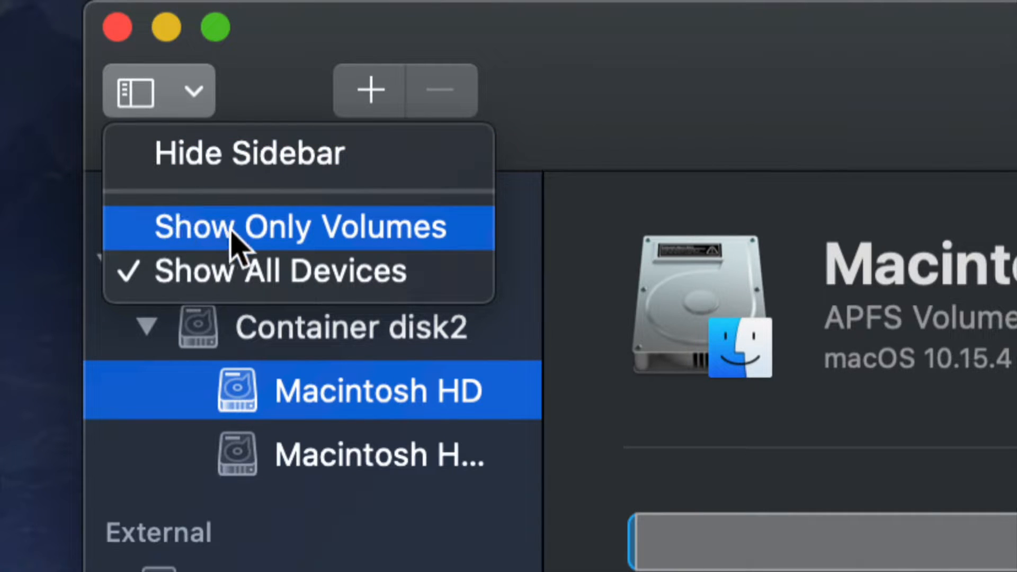
pyautogui.click(211, 231)
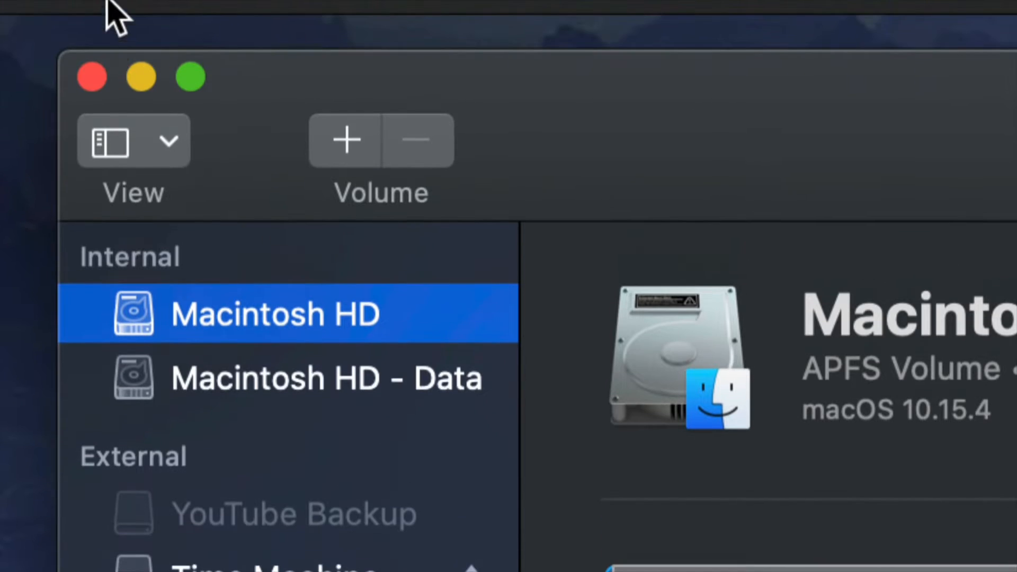
pyautogui.click(167, 137)
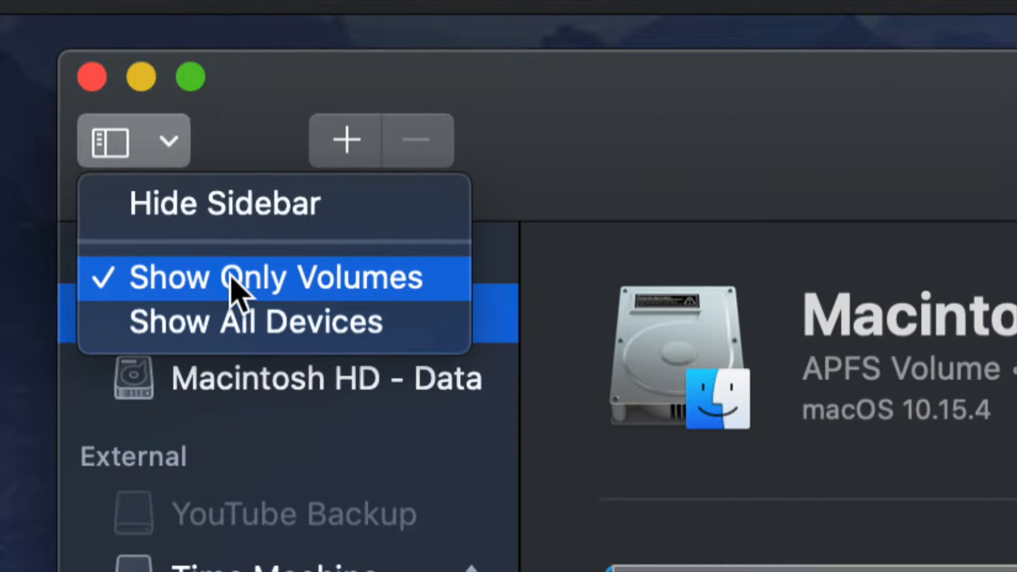
pyautogui.click(203, 337)
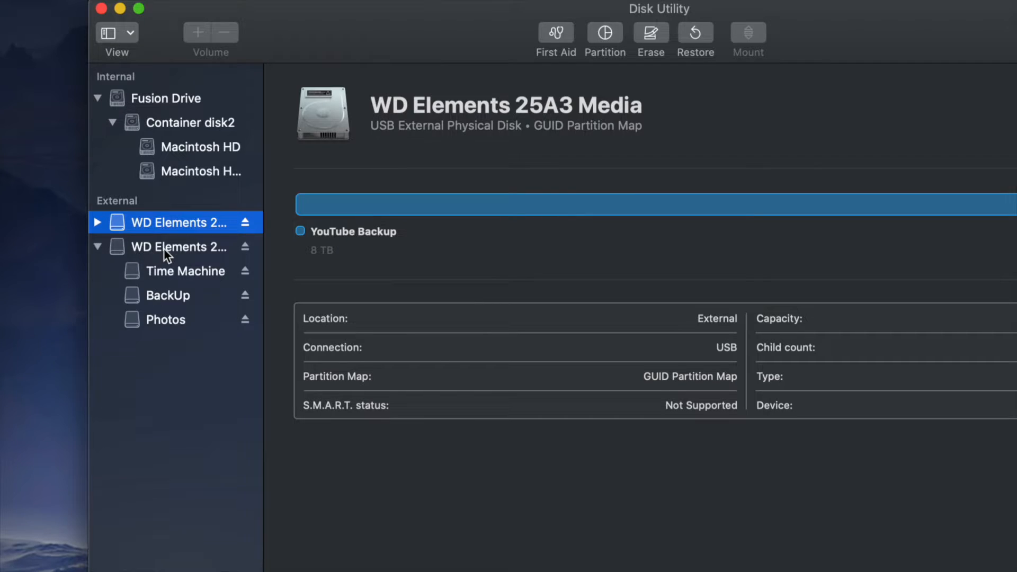
# Examine the two external WD Elements drives and their volumes, expanding and collapsing each, including the Time Machine volume.
pyautogui.click(163, 247)
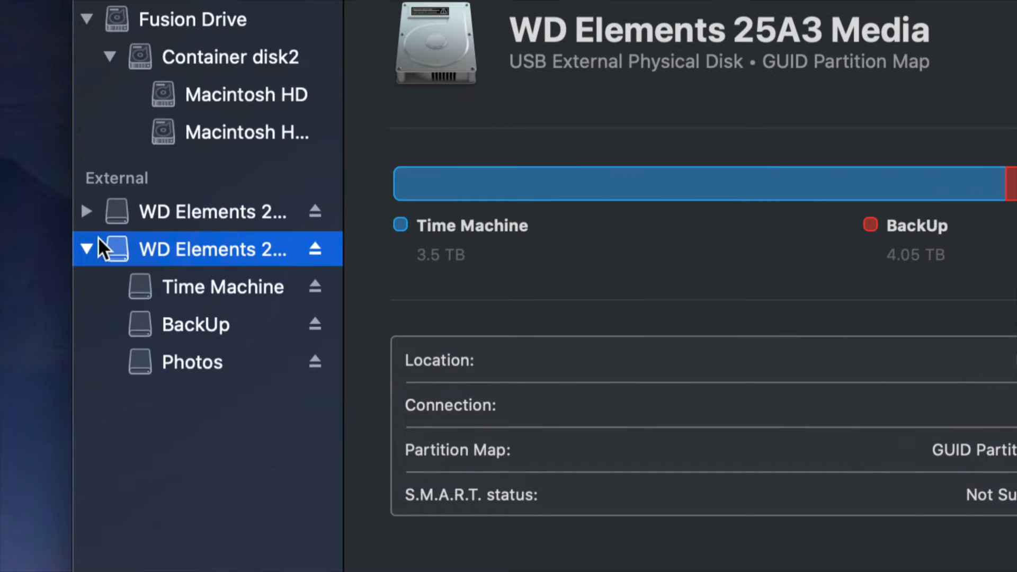
pyautogui.click(161, 212)
pyautogui.click(85, 211)
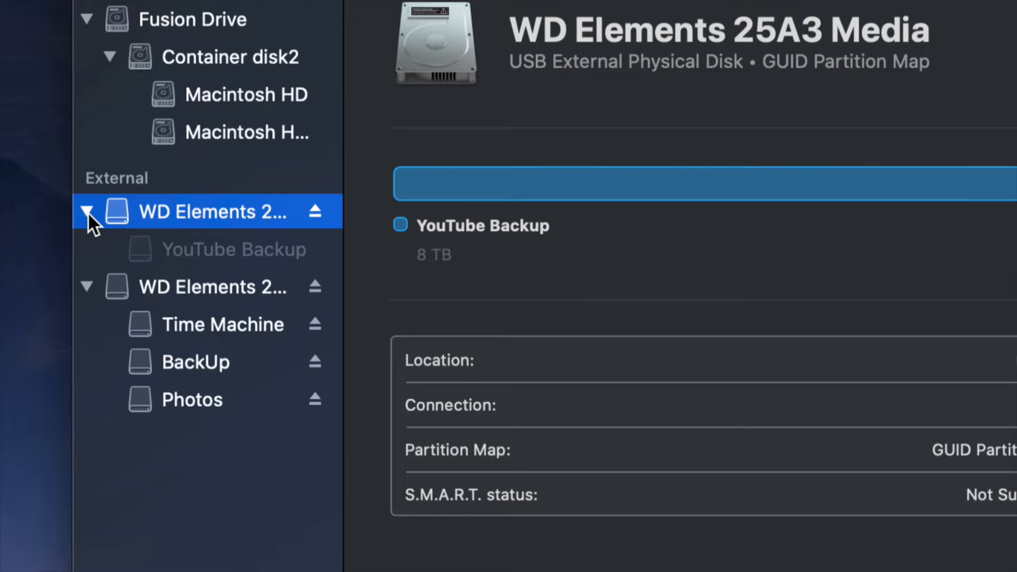
pyautogui.click(87, 211)
pyautogui.click(89, 242)
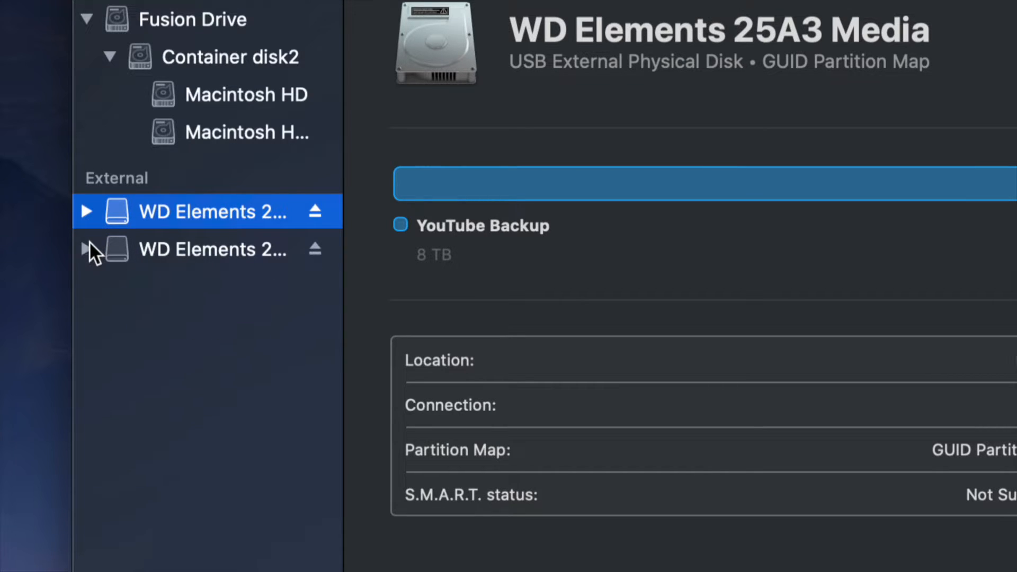
pyautogui.click(89, 241)
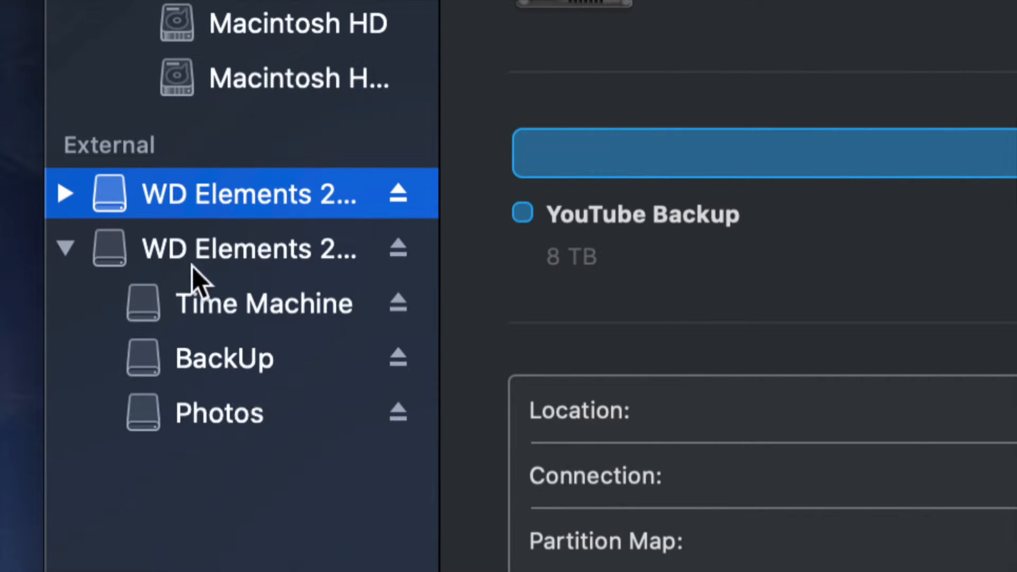
pyautogui.click(180, 310)
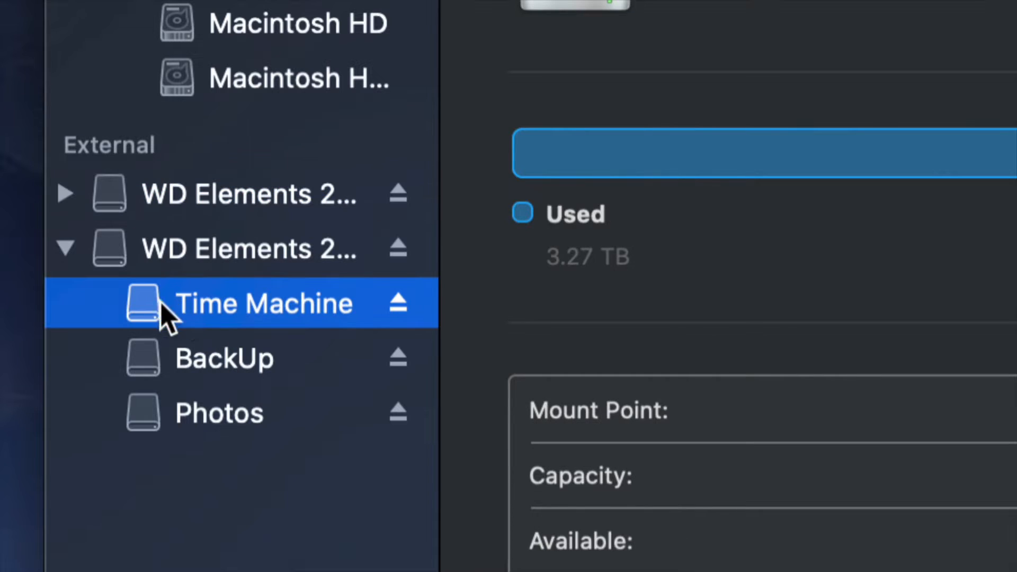
# Start erasing the WD Elements drive that holds Time Machine, BackUp and Photos, trying ExFAT before choosing Mac OS Extended (Journaled) format.
pyautogui.click(171, 253)
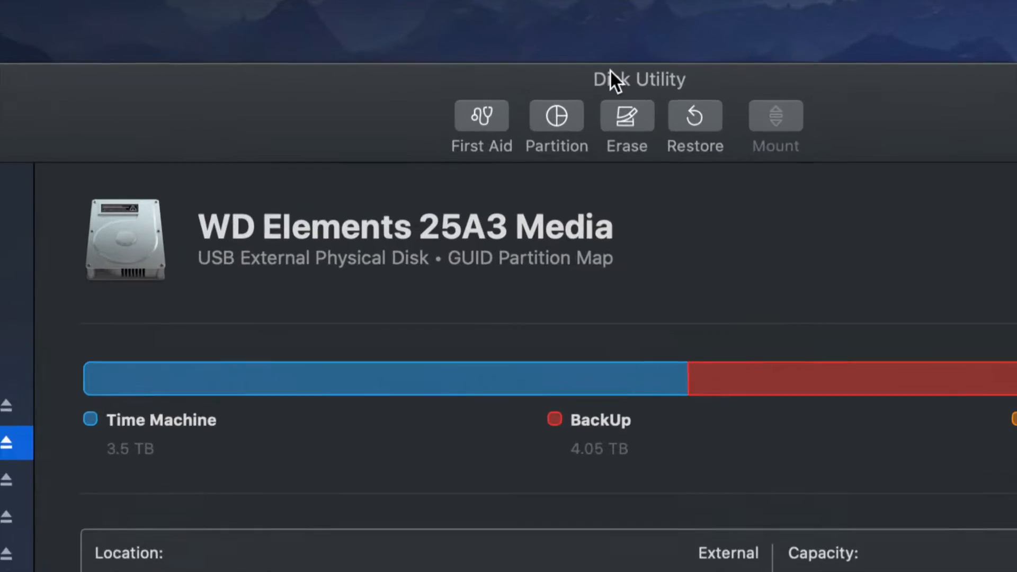
pyautogui.click(627, 117)
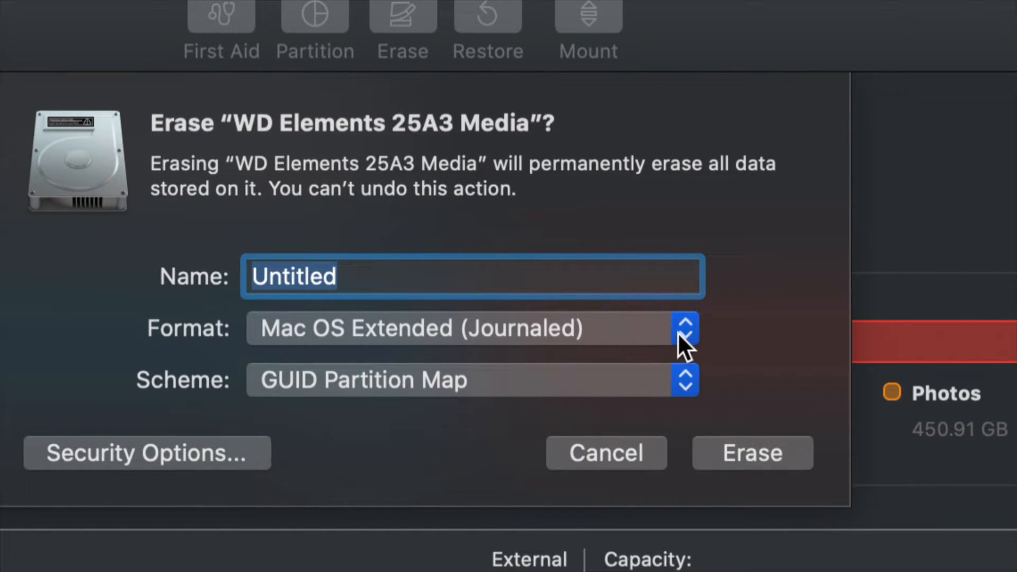
pyautogui.click(681, 339)
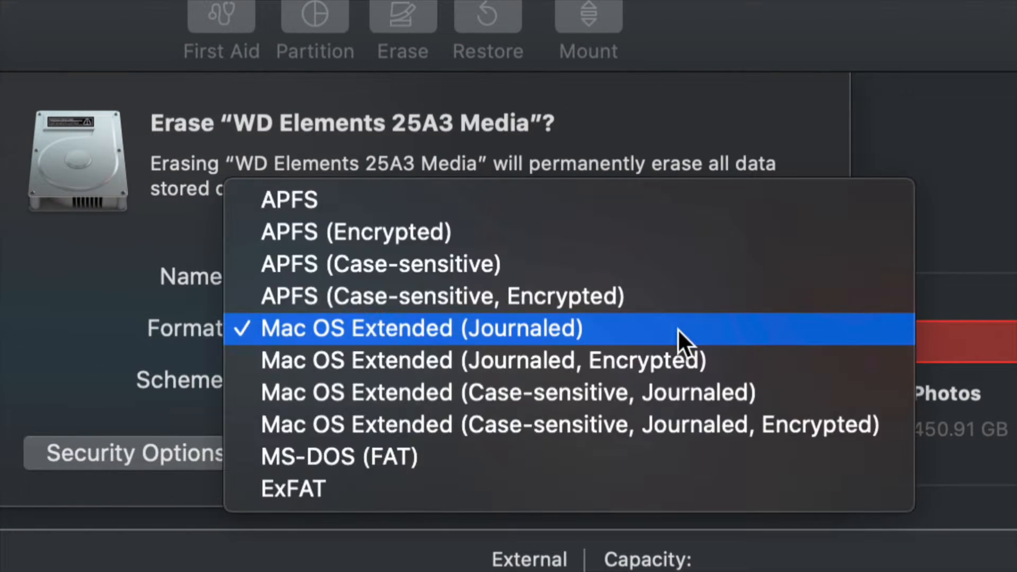
pyautogui.click(300, 488)
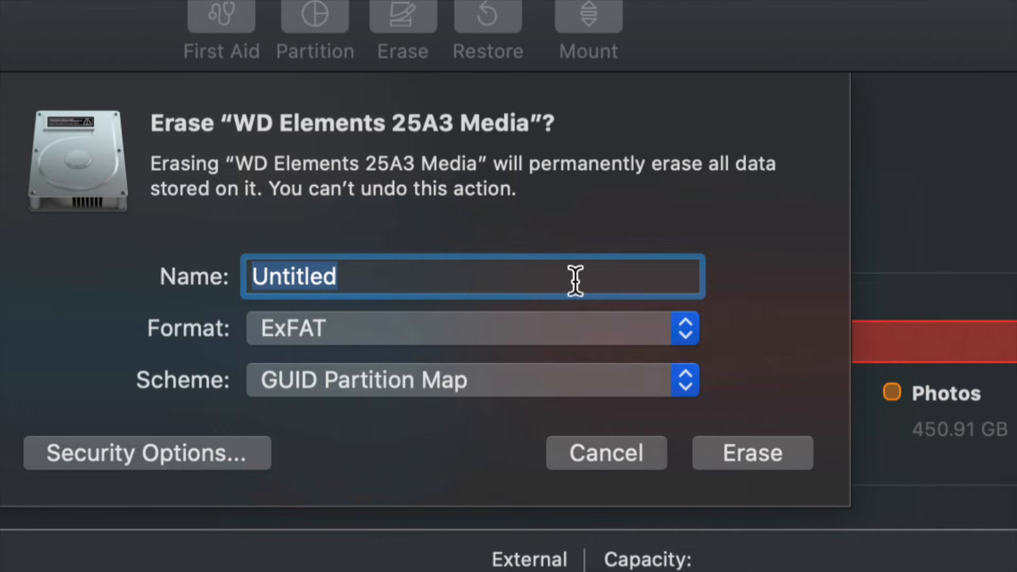
pyautogui.click(634, 319)
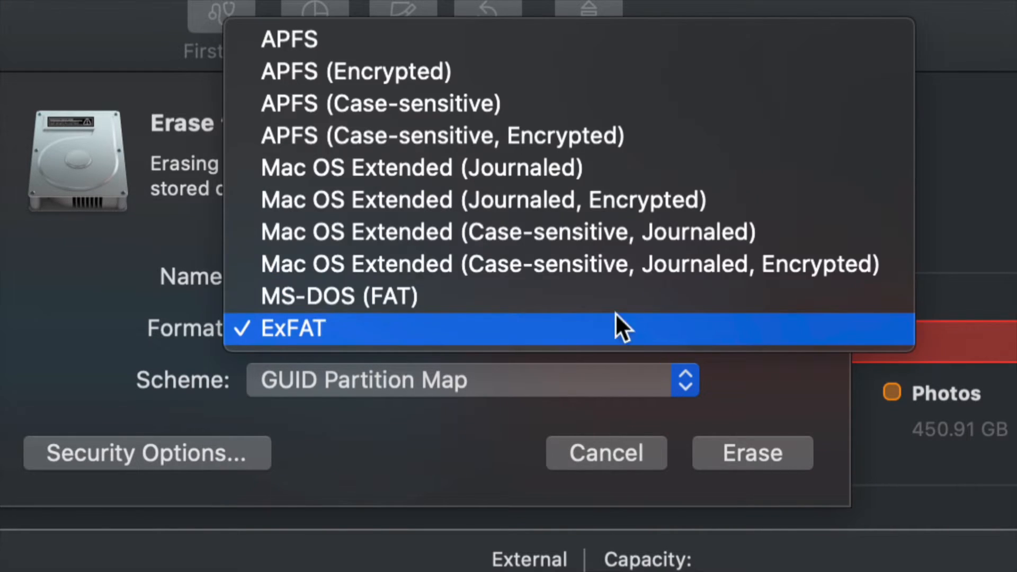
pyautogui.click(500, 172)
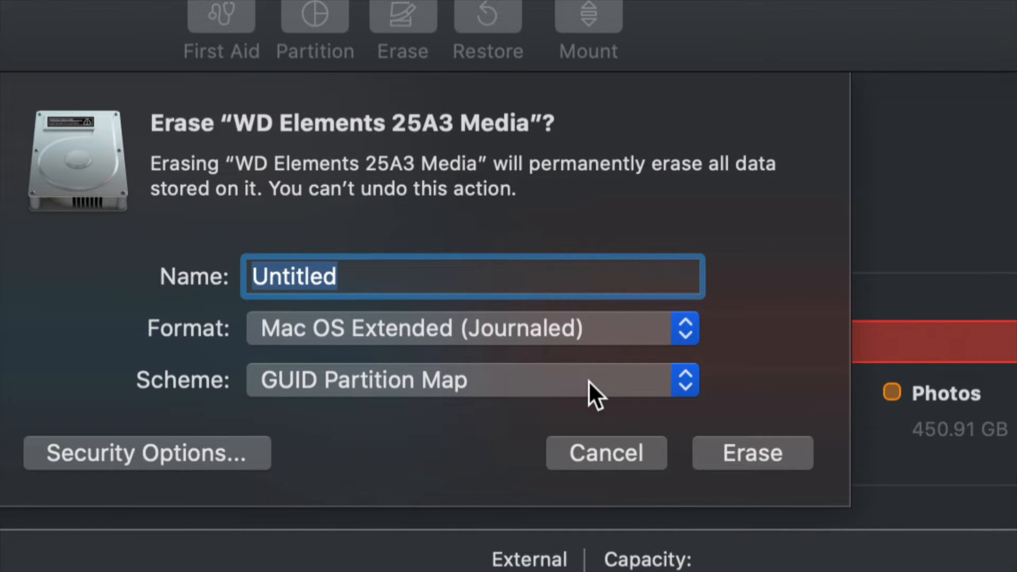
# Choose the GUID Partition Map scheme, erase the drive under the name Untitled and dismiss the completed erase dialog.
pyautogui.click(589, 381)
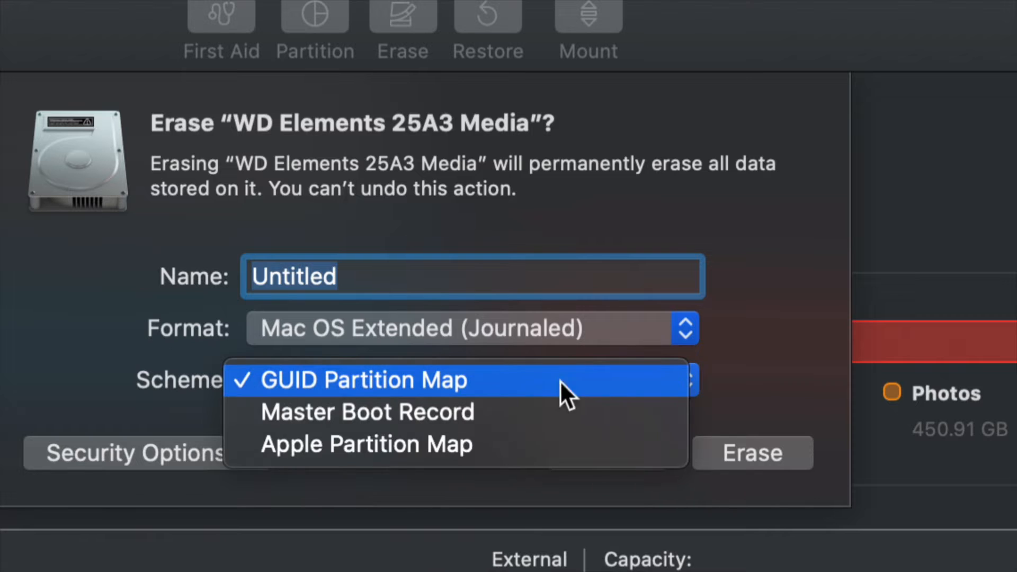
pyautogui.click(354, 378)
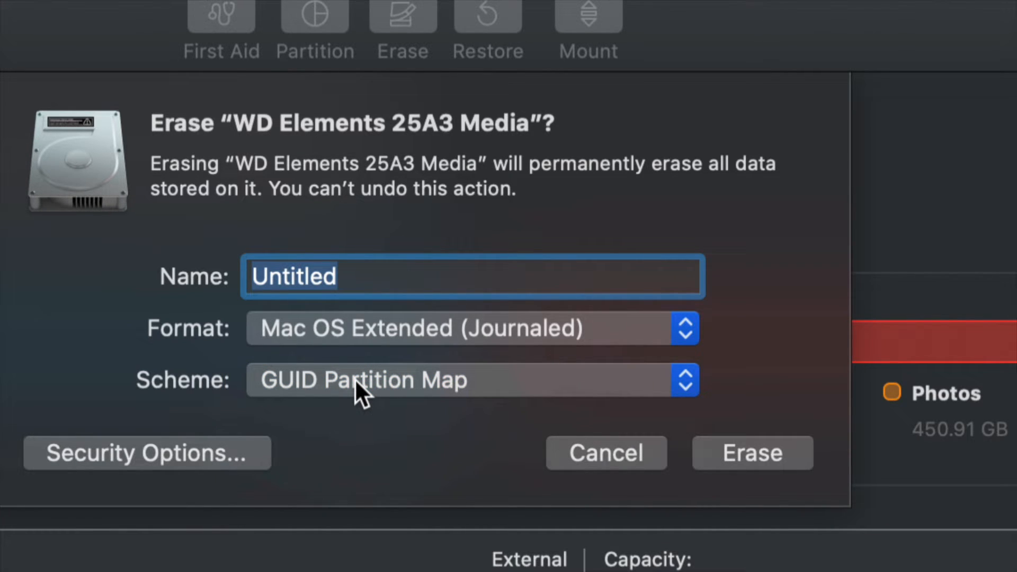
pyautogui.click(355, 379)
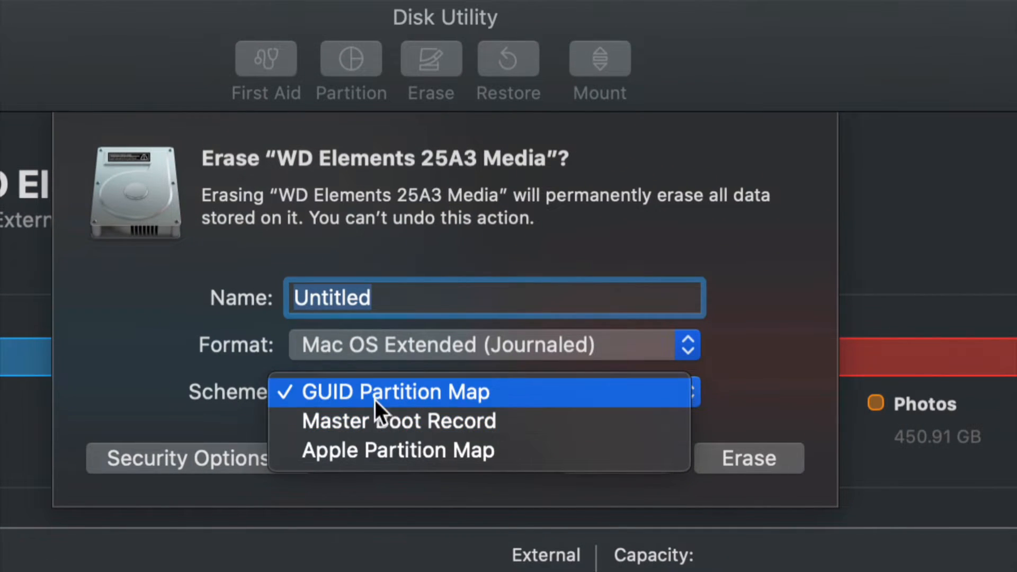
pyautogui.click(358, 392)
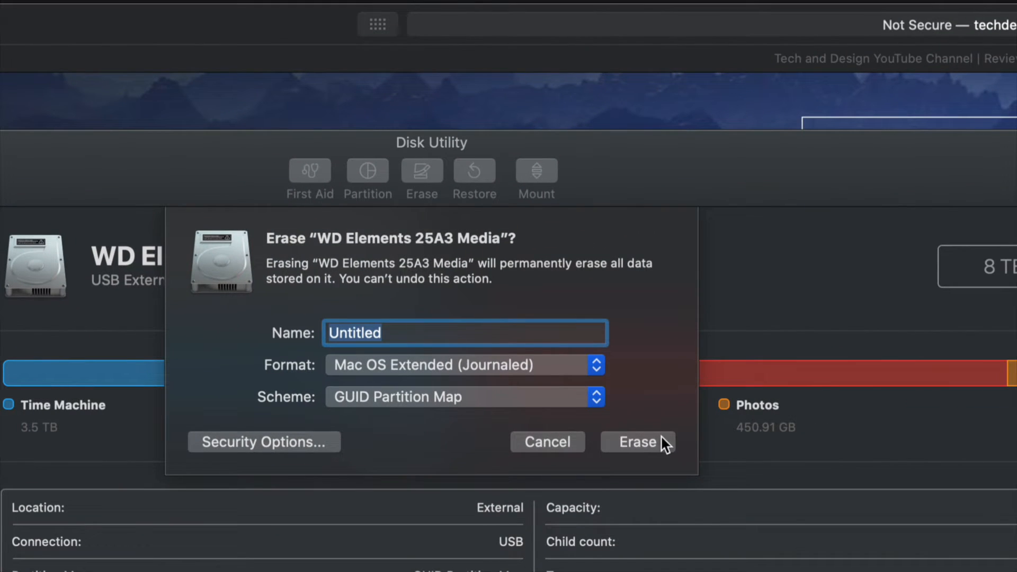
pyautogui.click(662, 443)
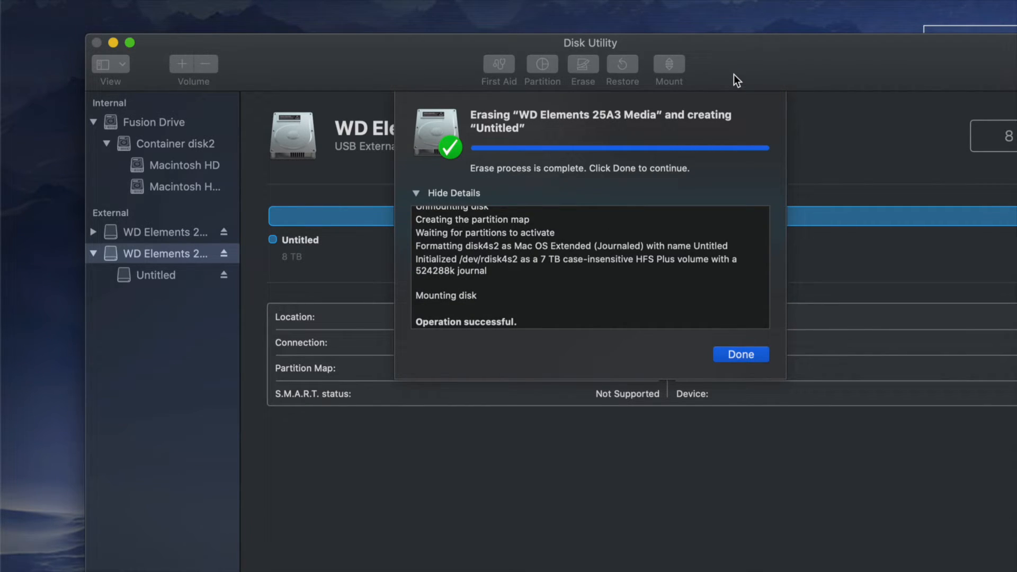
pyautogui.click(741, 354)
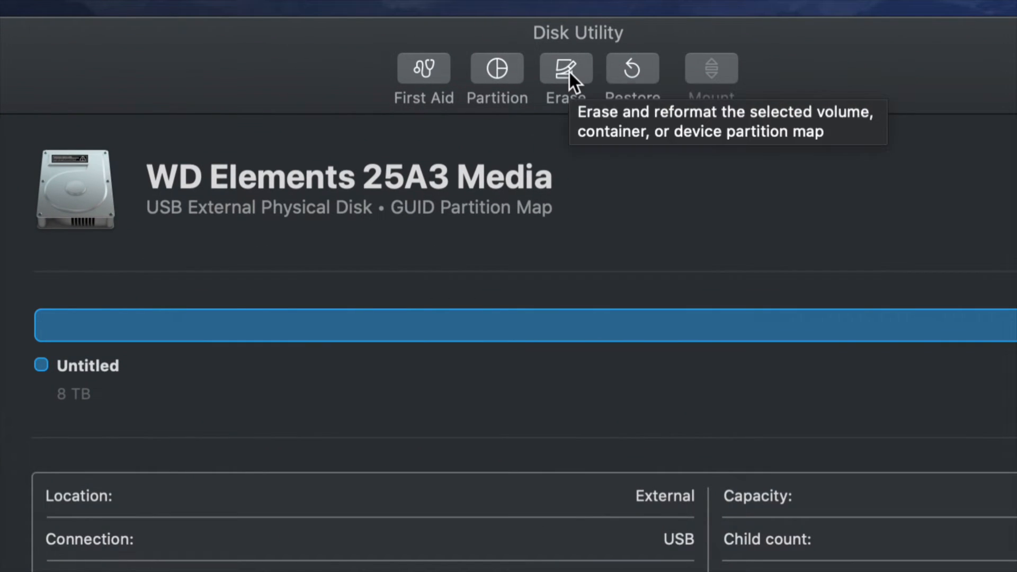
# Reopen the drive's erase settings and review each security level between Fastest and Most Secure, ending on Fastest.
pyautogui.click(570, 72)
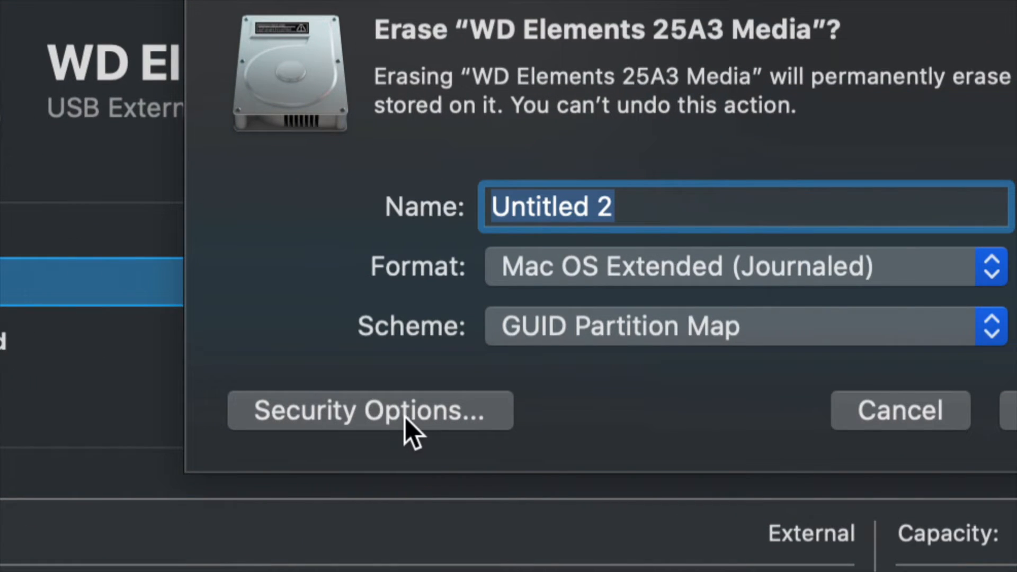
pyautogui.click(405, 417)
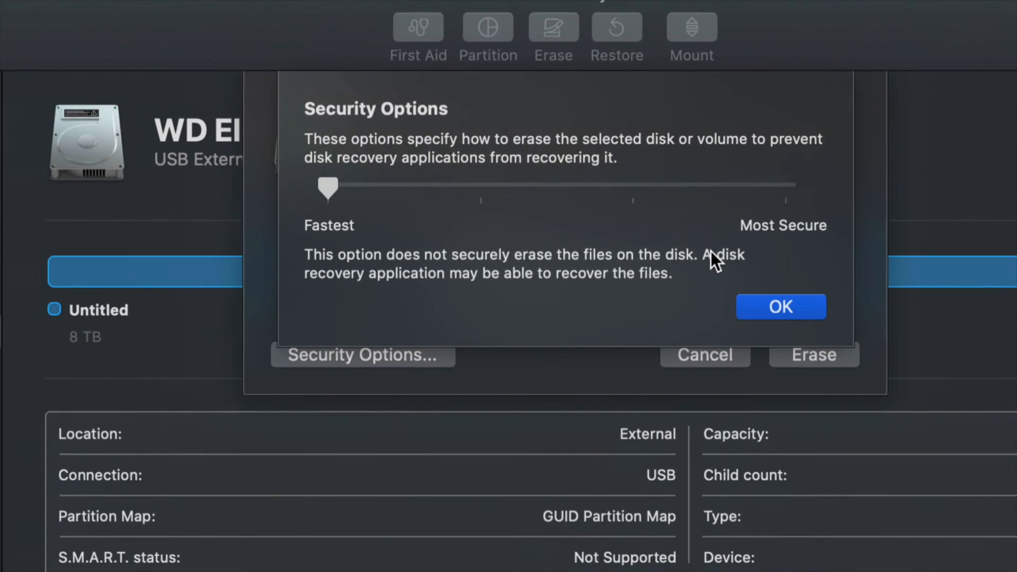
pyautogui.moveTo(399, 185); pyautogui.dragTo(776, 186)
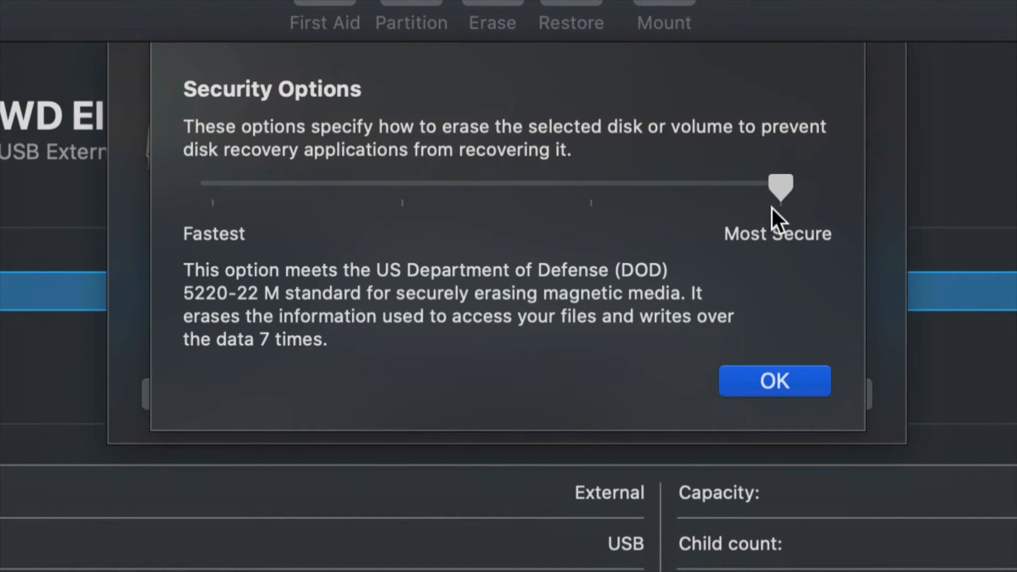
pyautogui.moveTo(779, 189); pyautogui.dragTo(213, 195)
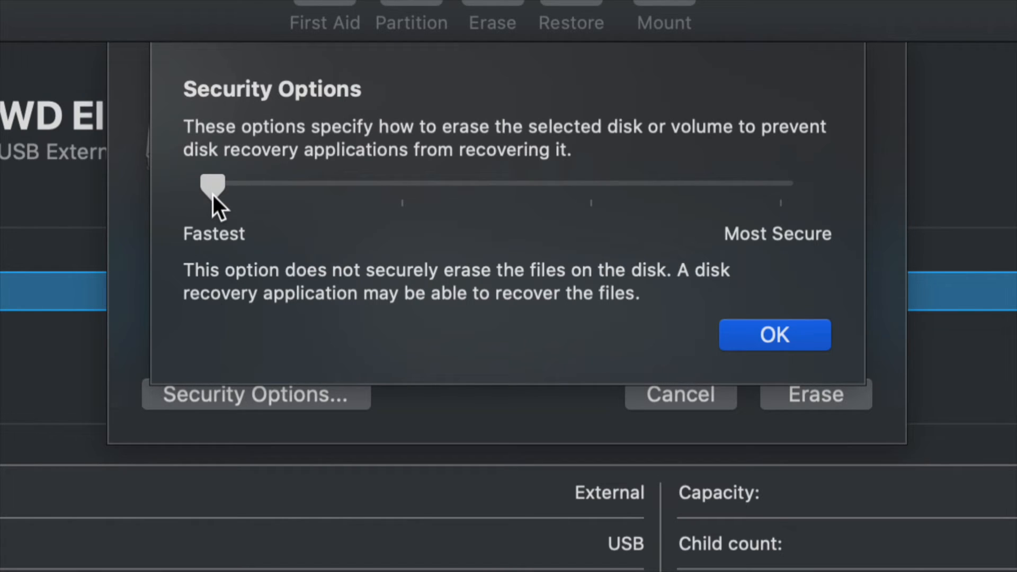
pyautogui.moveTo(213, 195); pyautogui.dragTo(768, 199)
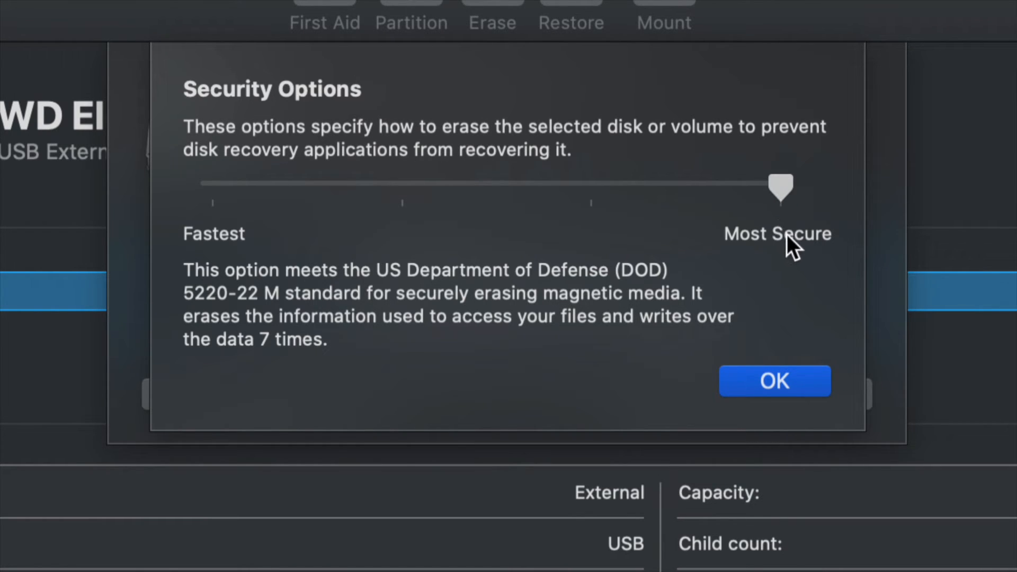
pyautogui.moveTo(788, 198); pyautogui.dragTo(655, 192)
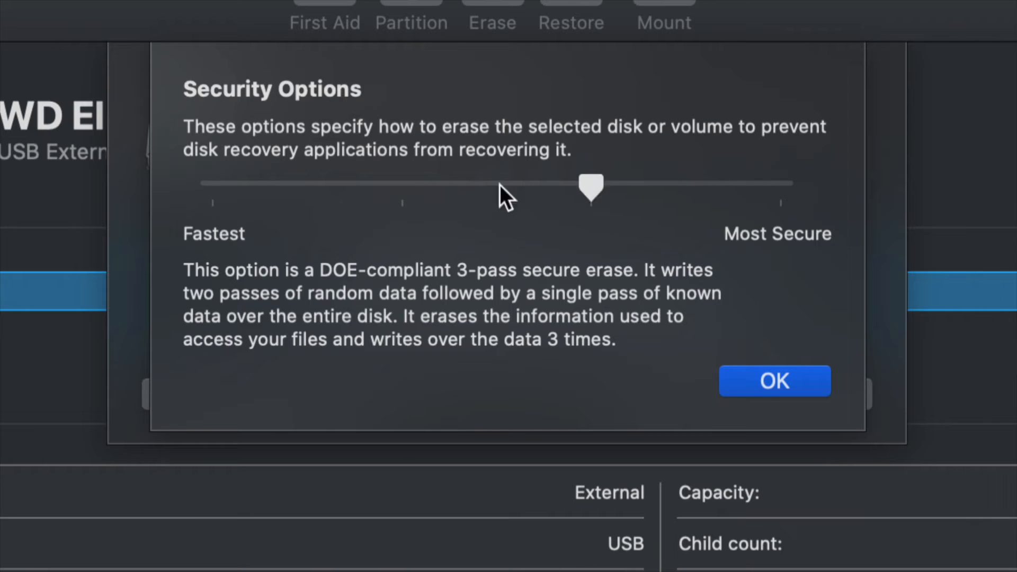
pyautogui.click(424, 184)
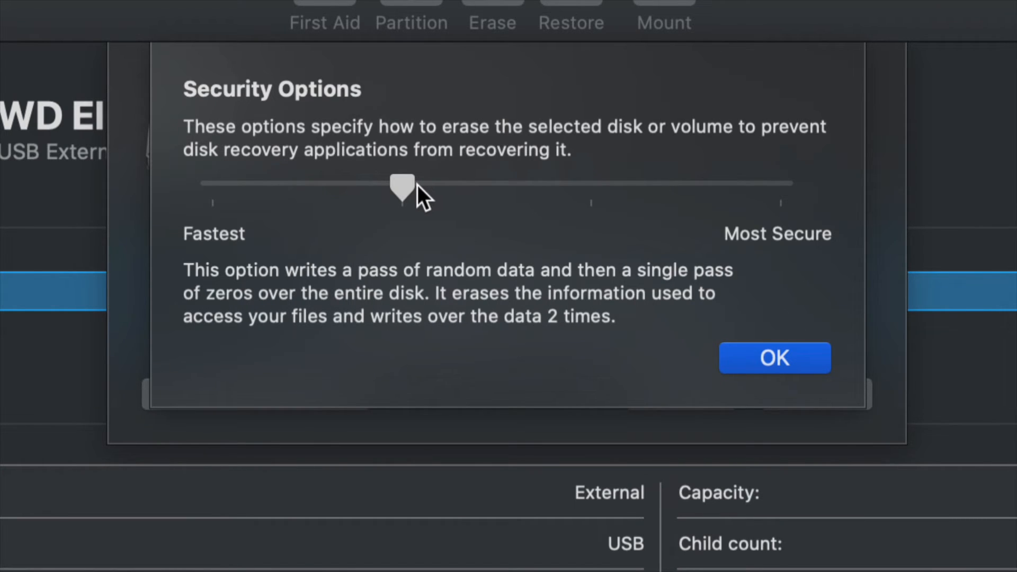
pyautogui.moveTo(414, 183); pyautogui.dragTo(815, 205)
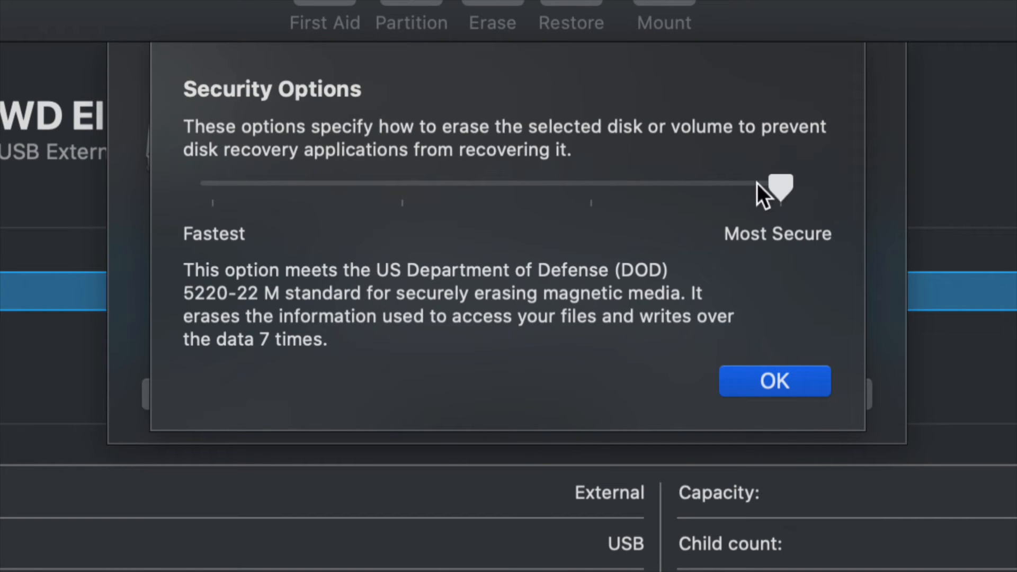
pyautogui.moveTo(758, 183); pyautogui.dragTo(236, 175)
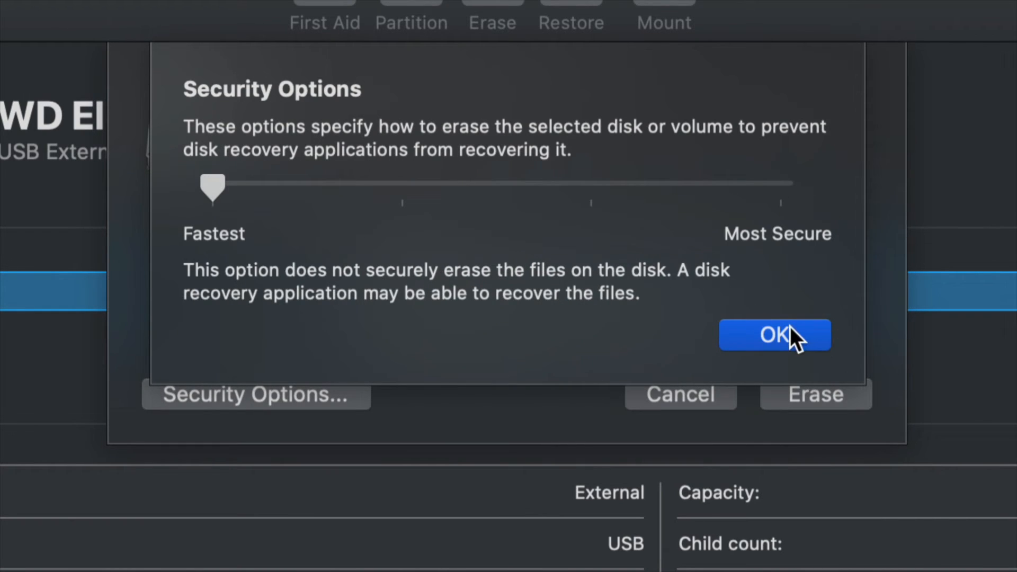
pyautogui.click(790, 328)
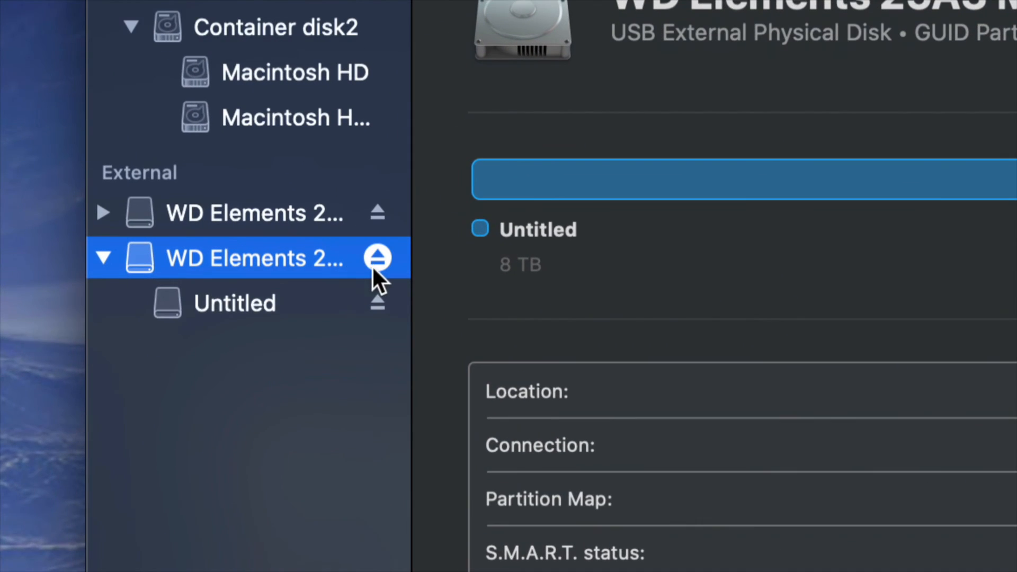
# Eject the erased WD Elements drive and close the Disk Utility window.
pyautogui.click(378, 259)
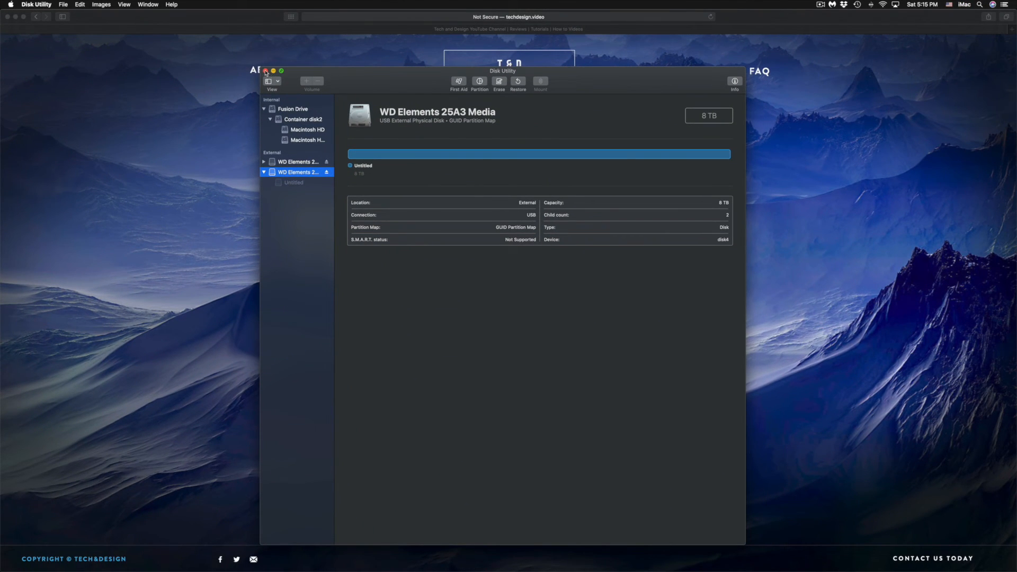
pyautogui.click(266, 71)
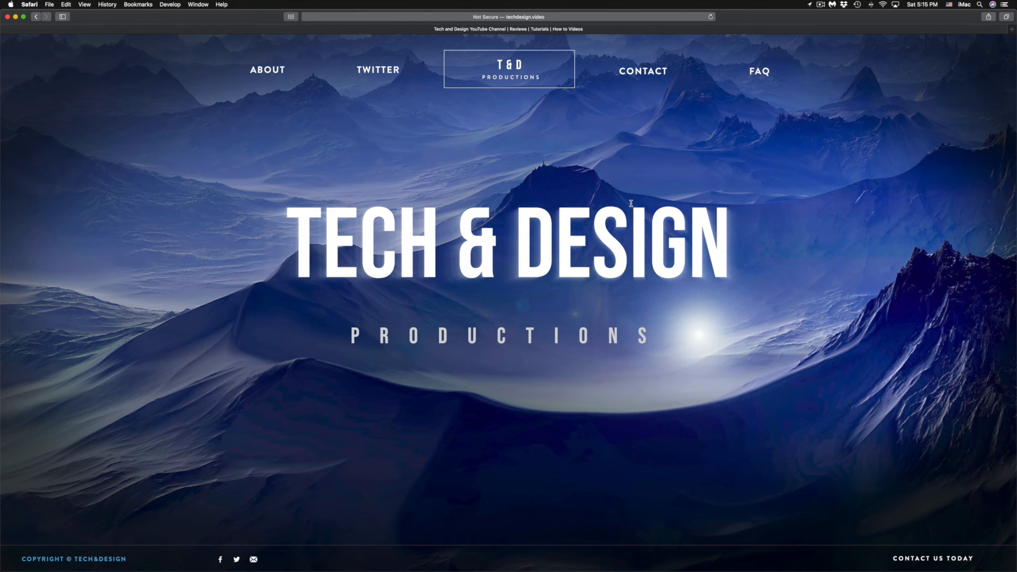